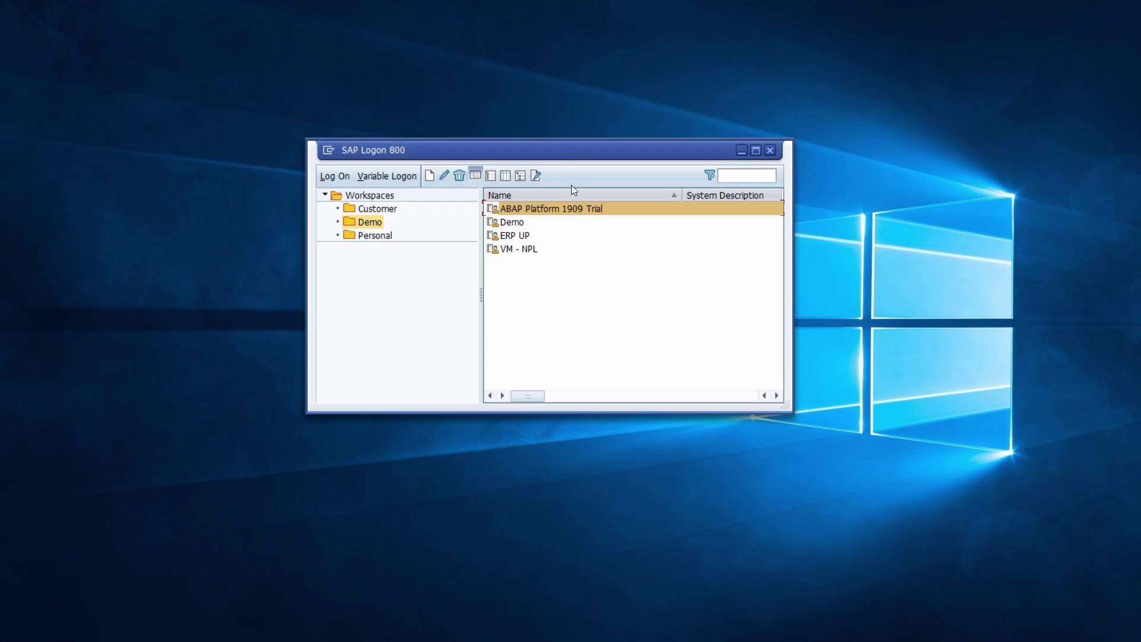
- Open and close the ABAP Platform 1909 Trial logon screen, then start a new KeePass database
{"action": "double_click", "coordinate": [551, 208]}
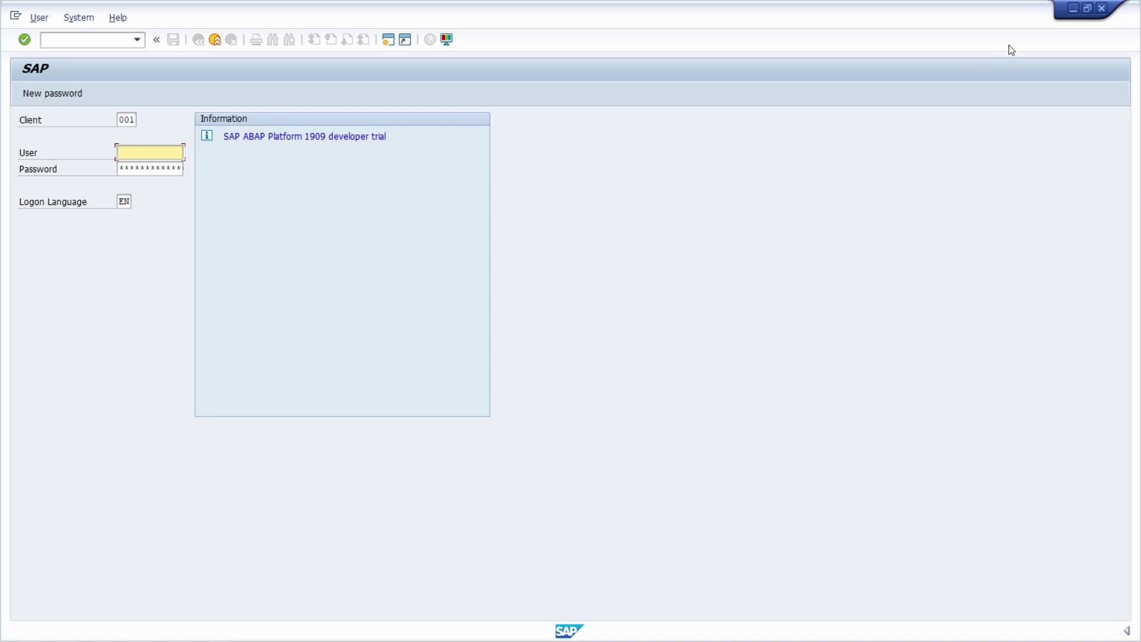
{"action": "left_click", "coordinate": [1101, 8]}
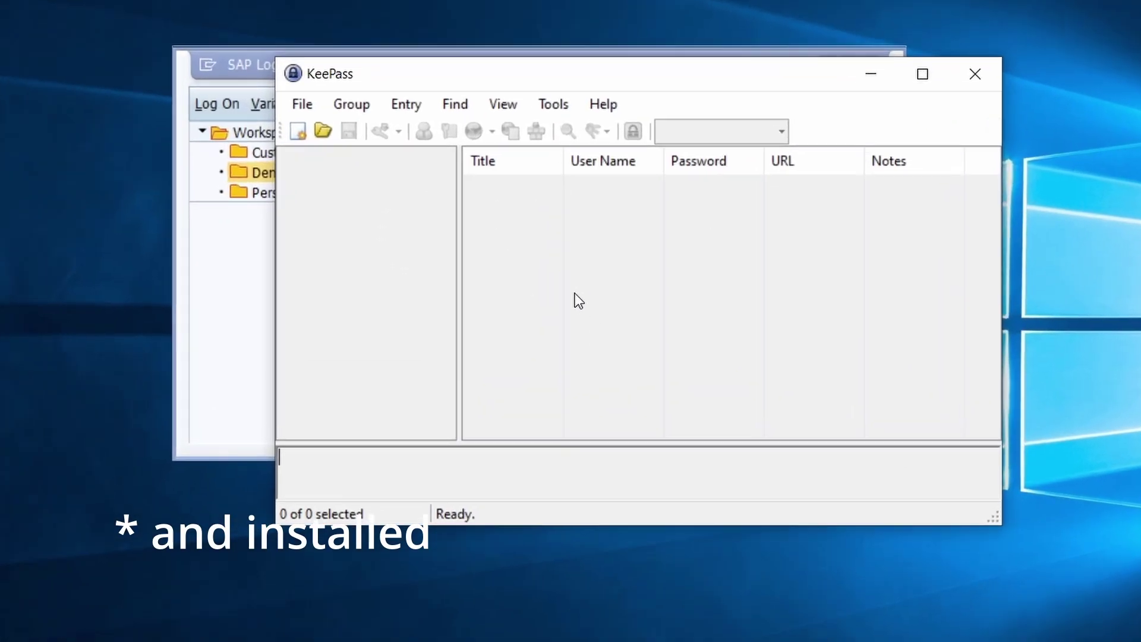
{"action": "left_click", "coordinate": [310, 108]}
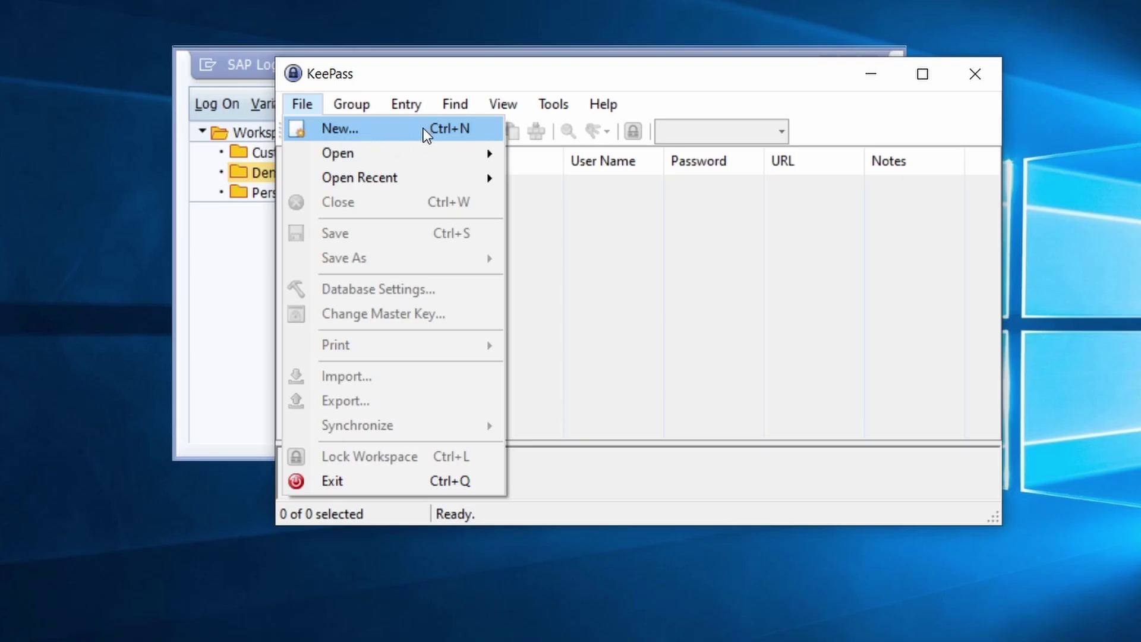
{"action": "left_click", "coordinate": [377, 132]}
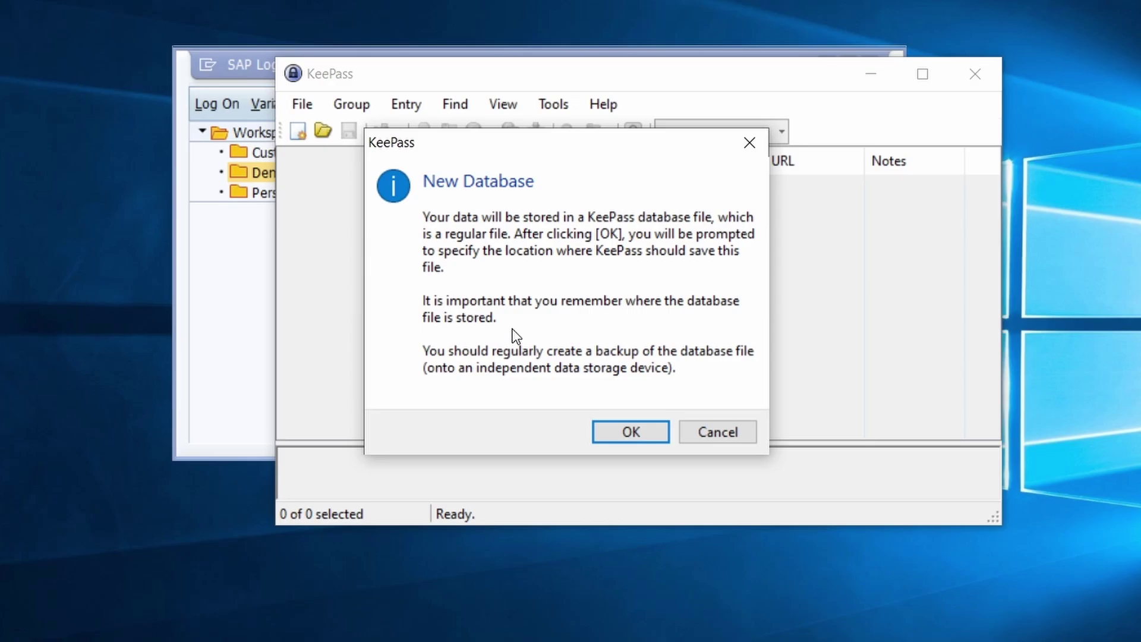
- Acknowledge the New Database notice so the save dialog proposes Database.kdbx in Documents
{"action": "left_click", "coordinate": [627, 433]}
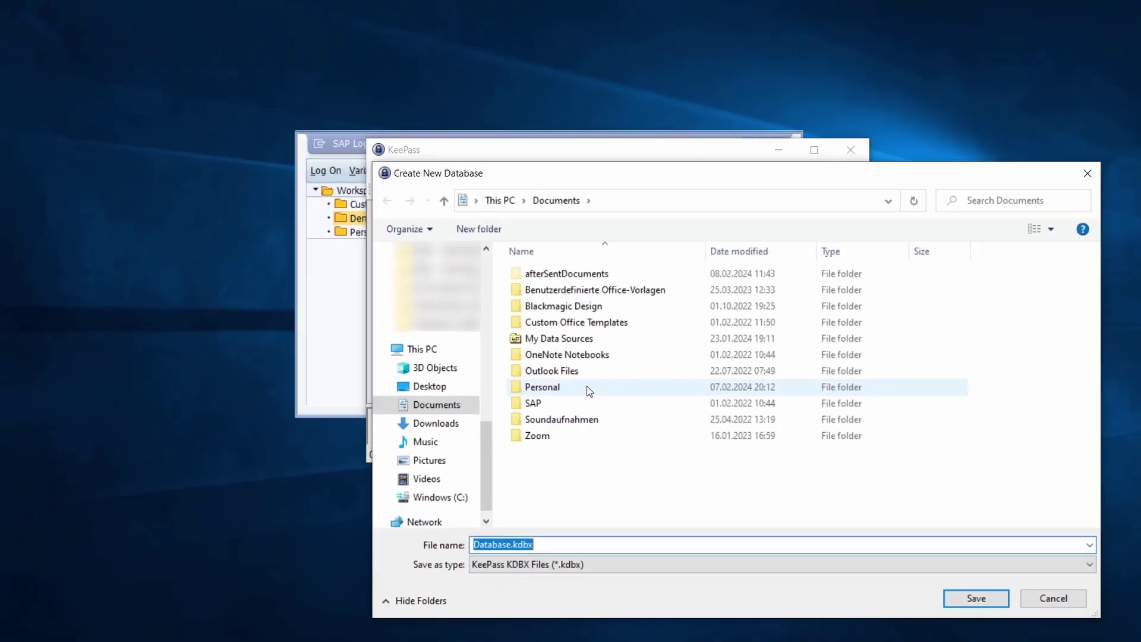
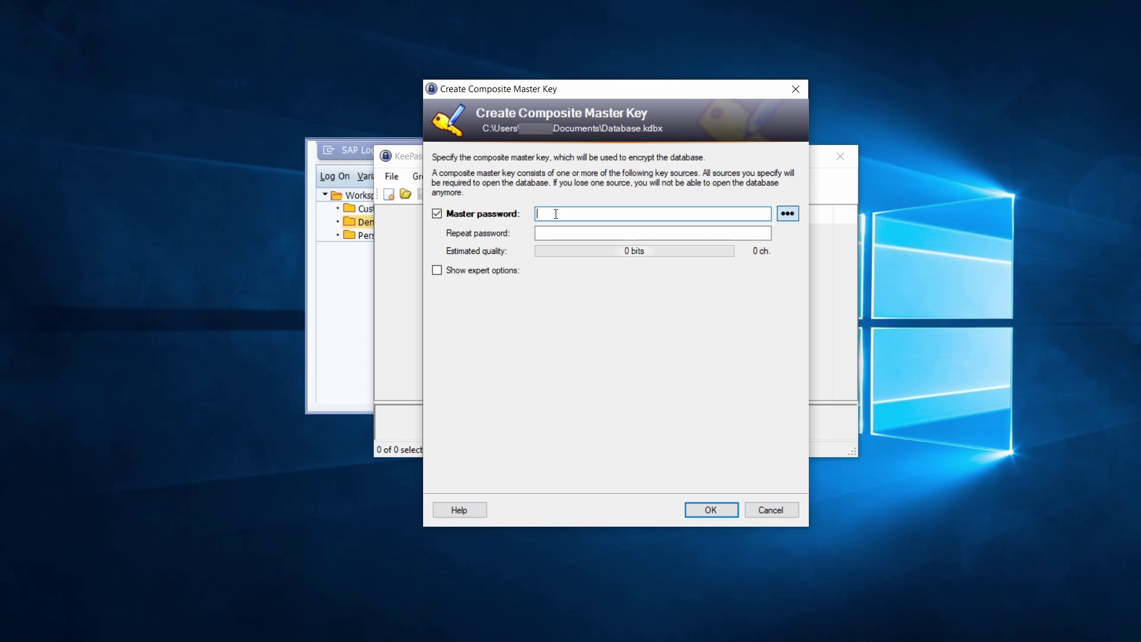
- Enter and repeat an eight-character master password, then accept it despite the weak-password warning
{"action": "type", "text": "********"}
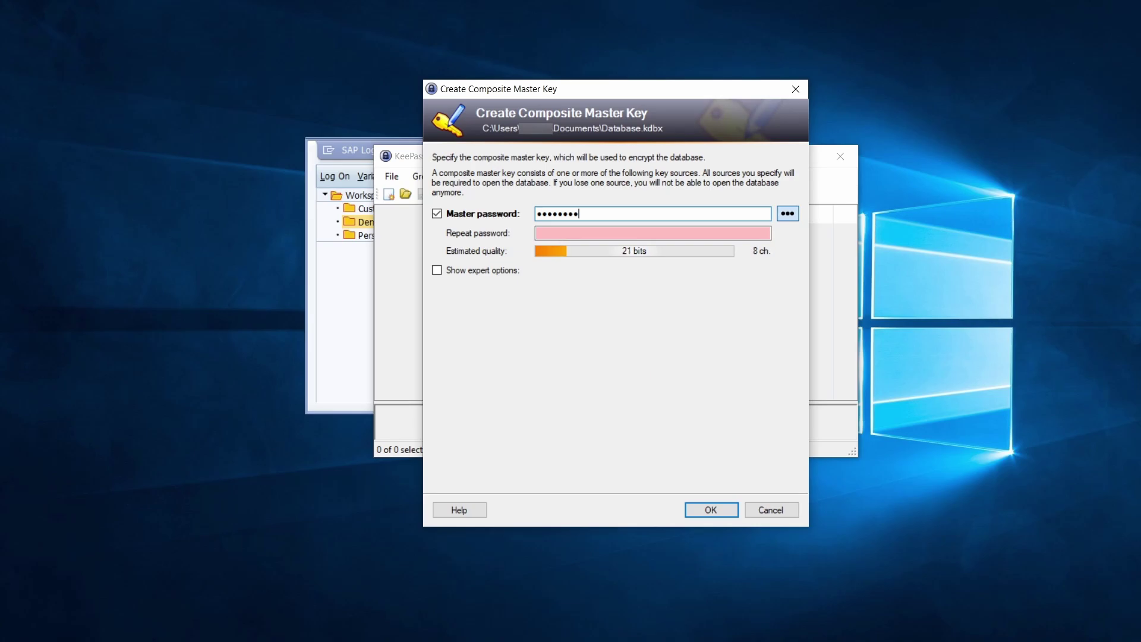
{"action": "left_click", "coordinate": [538, 233]}
{"action": "type", "text": "********"}
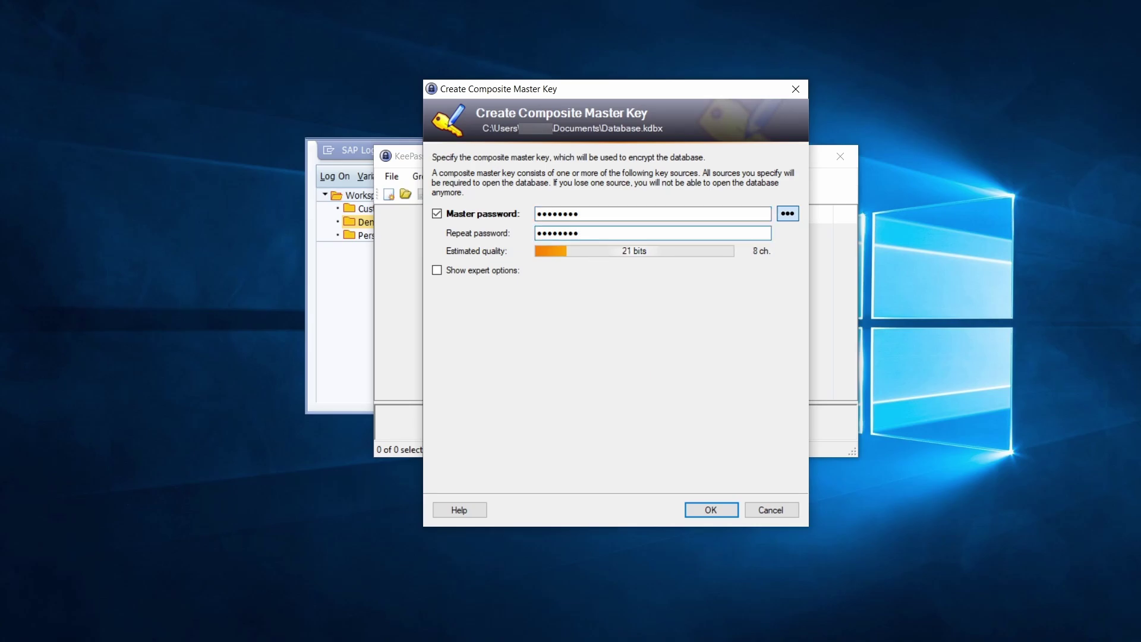
{"action": "left_click", "coordinate": [438, 271]}
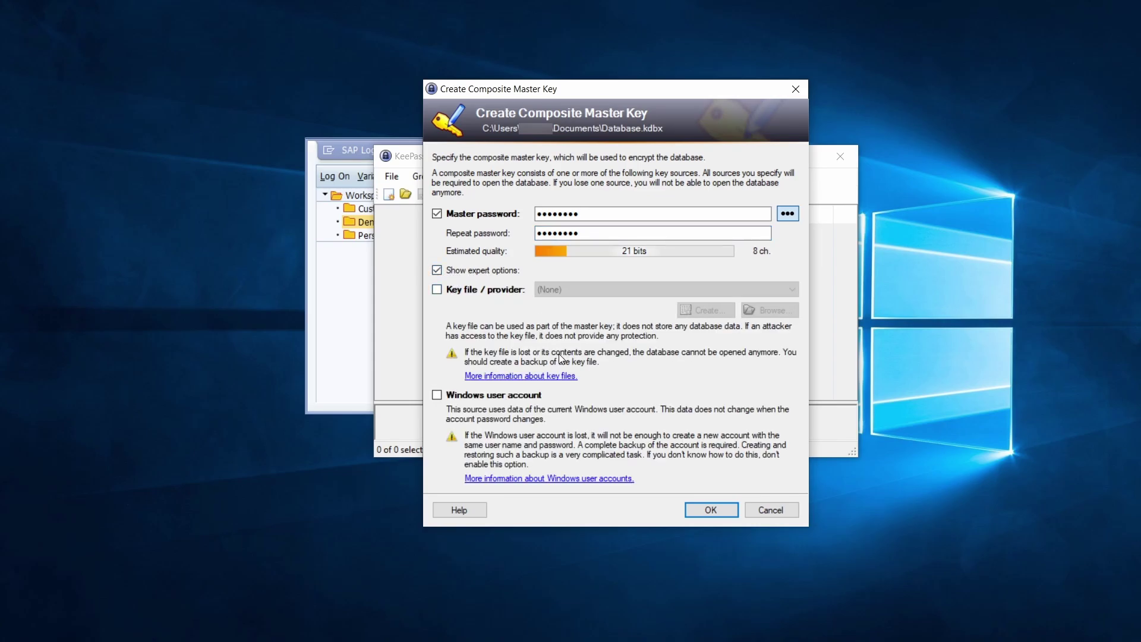
{"action": "left_click", "coordinate": [438, 270]}
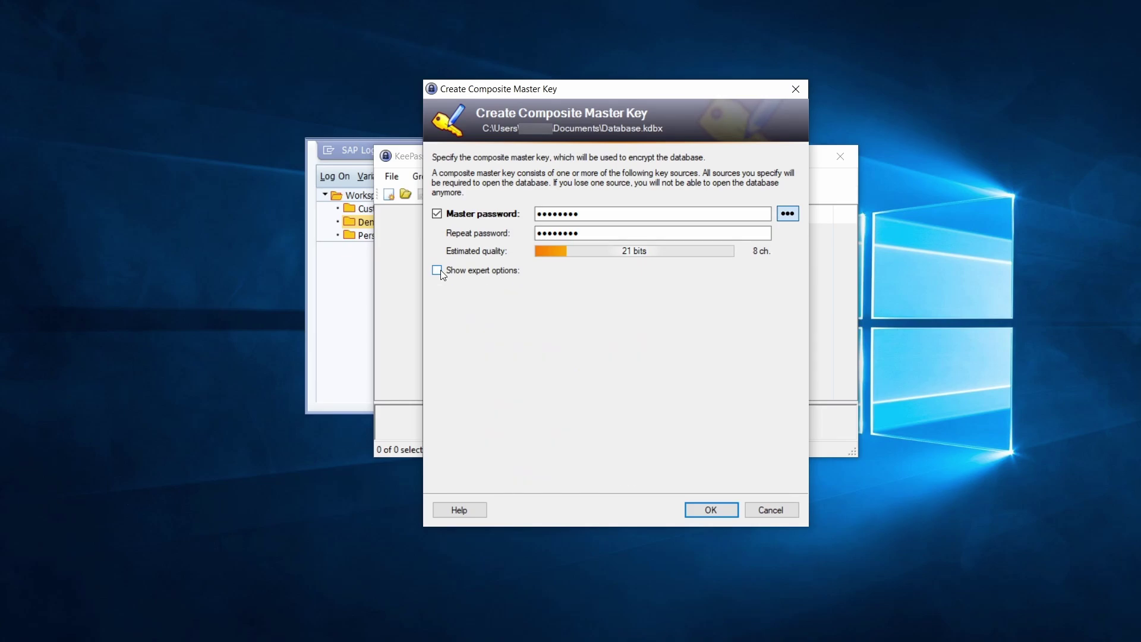
{"action": "left_click", "coordinate": [700, 515]}
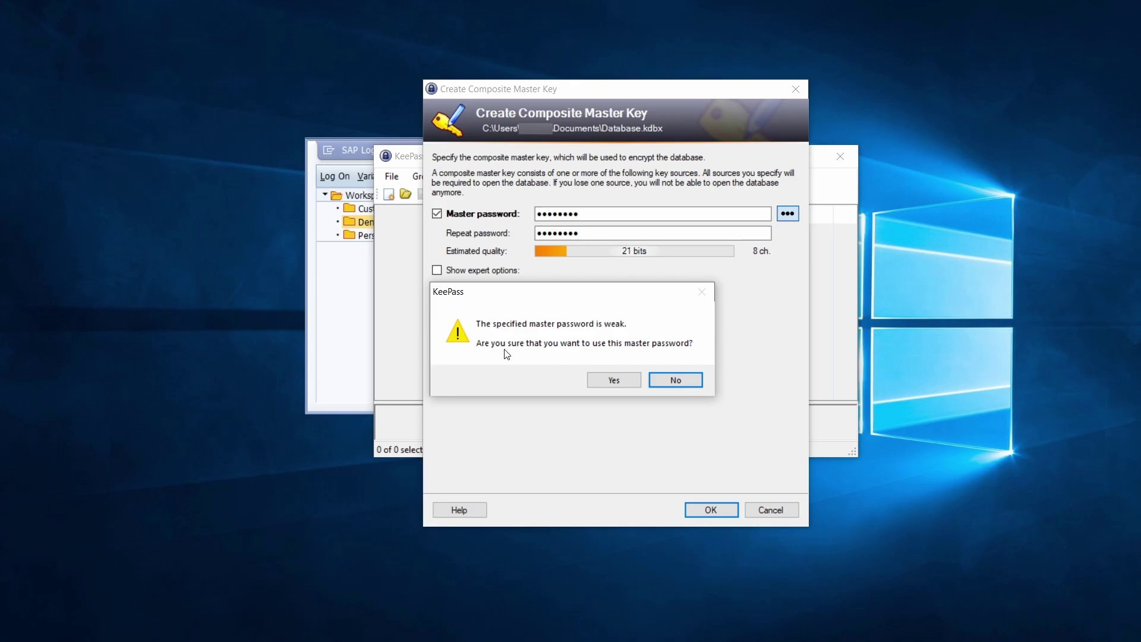
{"action": "left_click", "coordinate": [598, 380]}
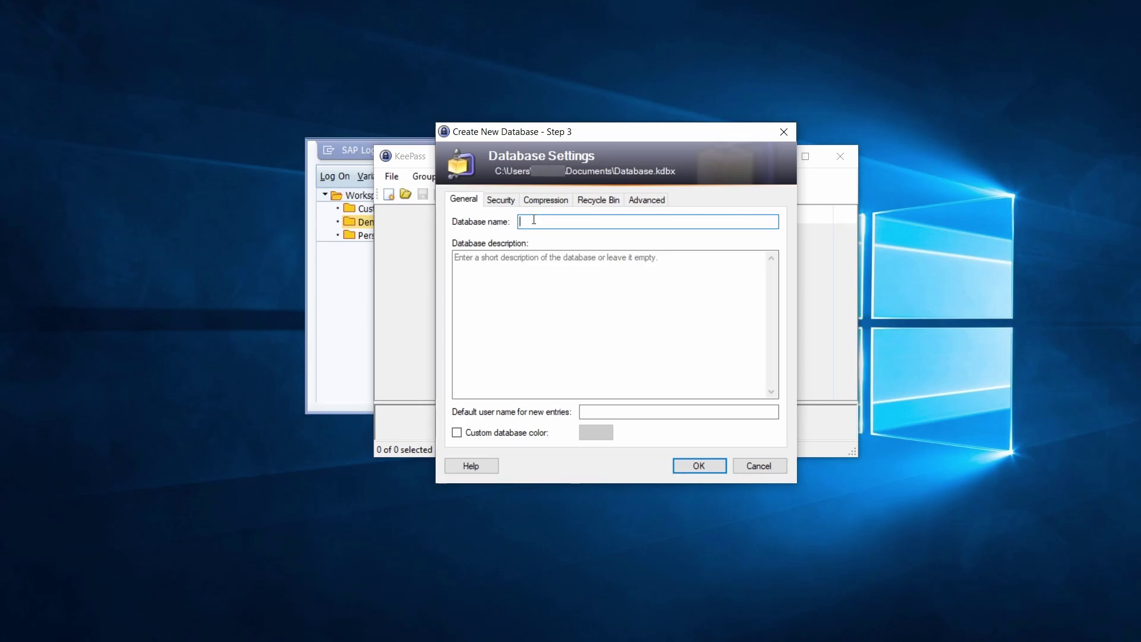
- Name the database 'SAP Passwords', review its settings tabs, and skip the emergency sheet
{"action": "type", "text": "SAP Passwords"}
{"action": "left_click", "coordinate": [516, 274]}
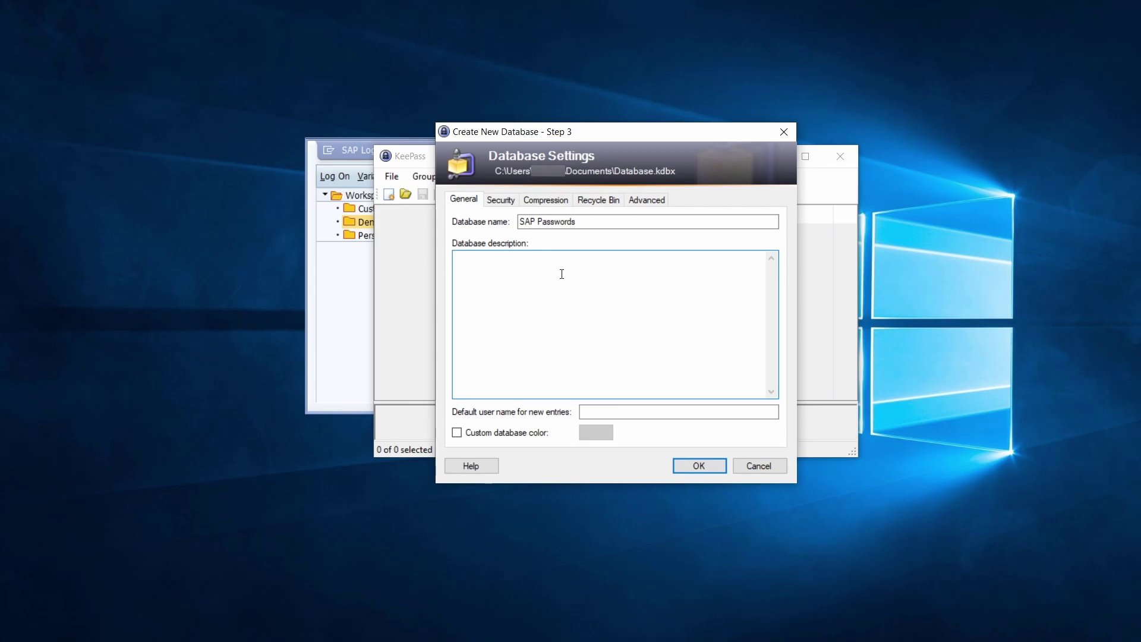
{"action": "left_click", "coordinate": [504, 203]}
{"action": "left_click", "coordinate": [556, 203]}
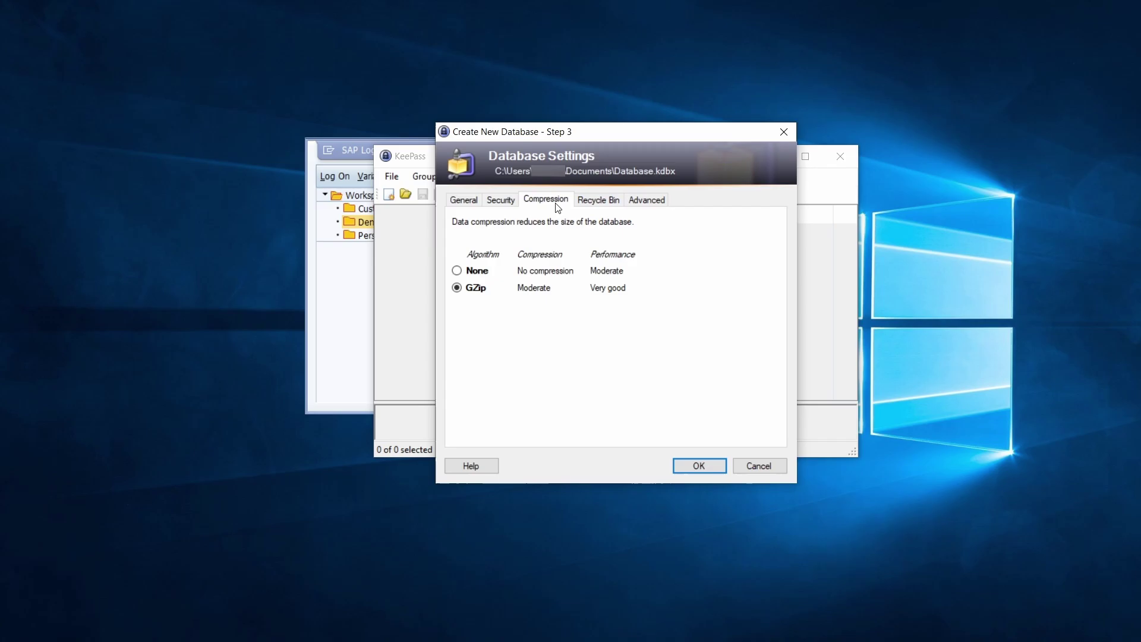
{"action": "left_click", "coordinate": [595, 203]}
{"action": "left_click", "coordinate": [637, 203]}
{"action": "left_click", "coordinate": [470, 204]}
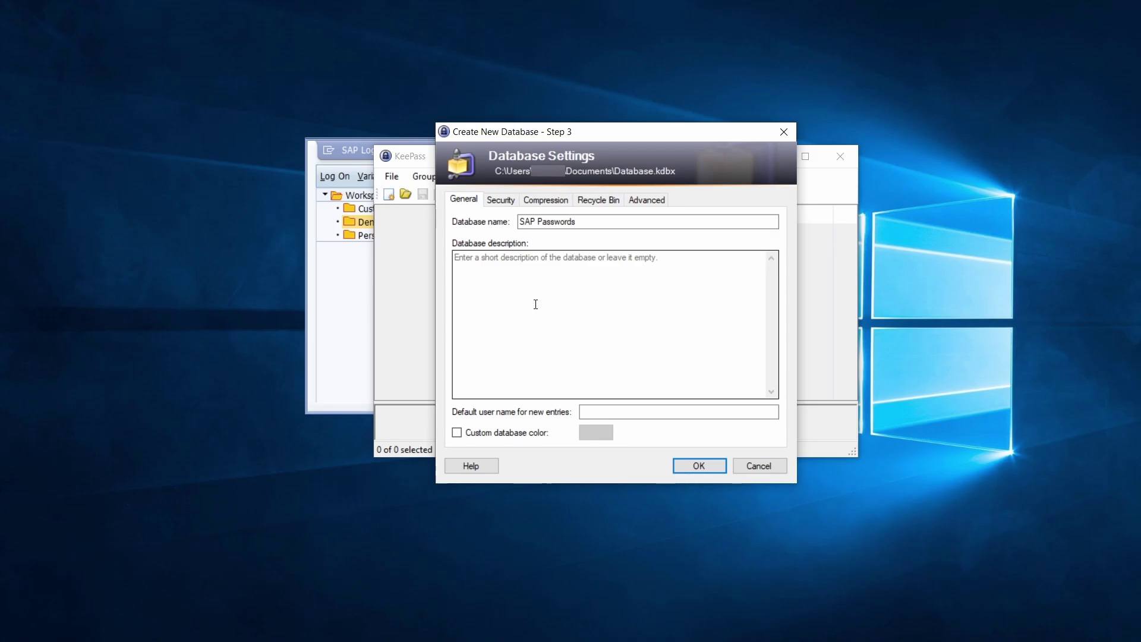
{"action": "left_click", "coordinate": [690, 466]}
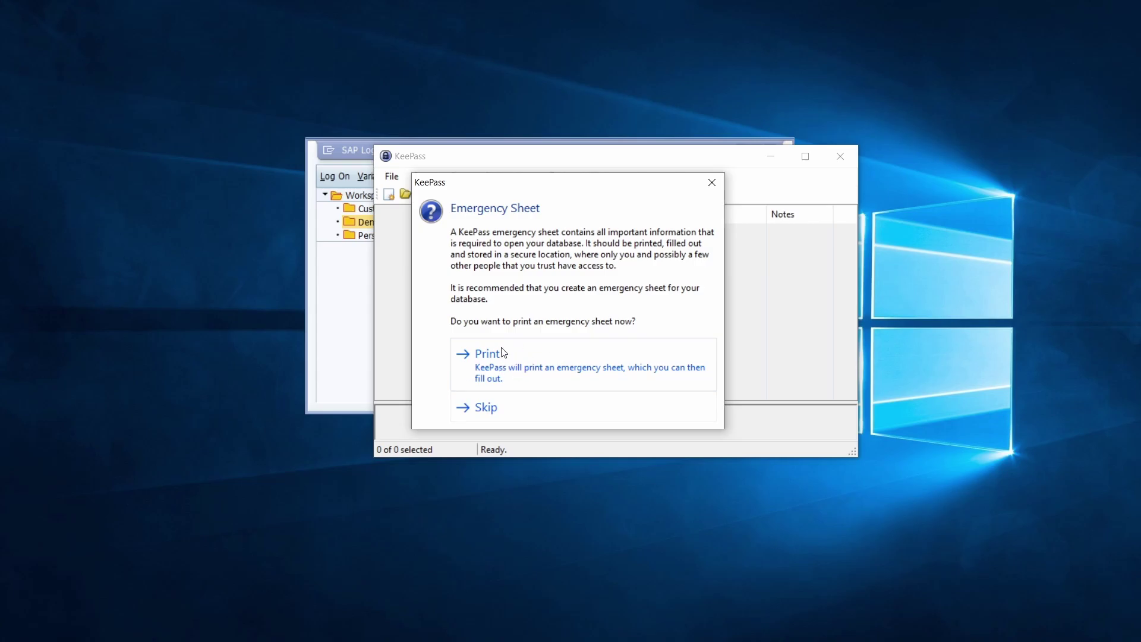
{"action": "left_click", "coordinate": [485, 409]}
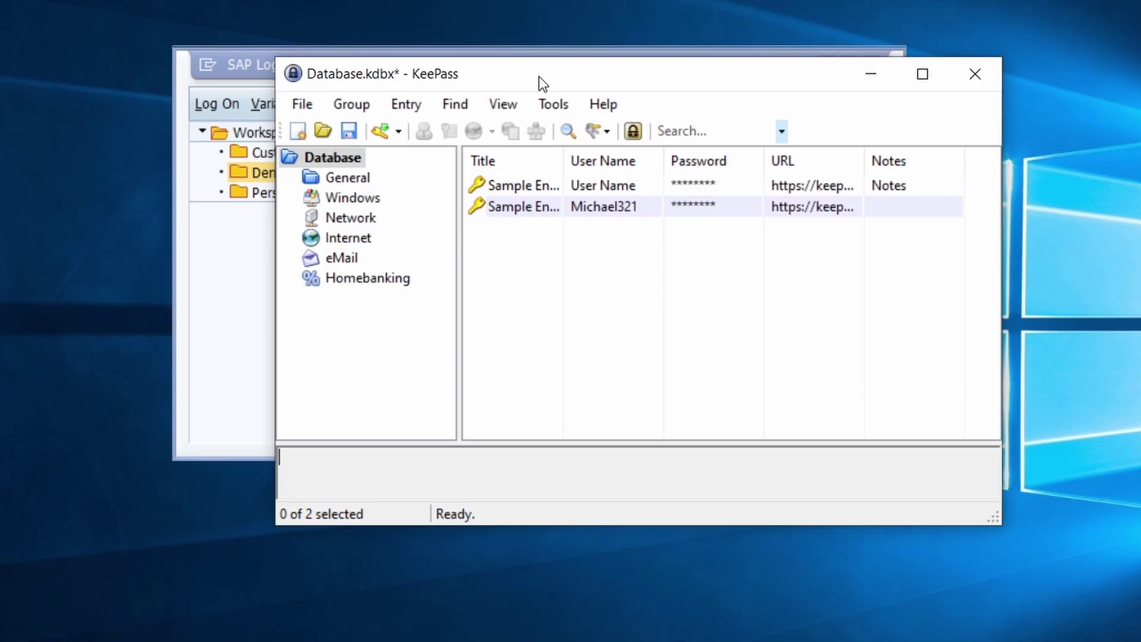
- Save the database and browse the General, Windows, Network, Internet, eMail and Homebanking groups
{"action": "key", "text": "ctrl+s"}
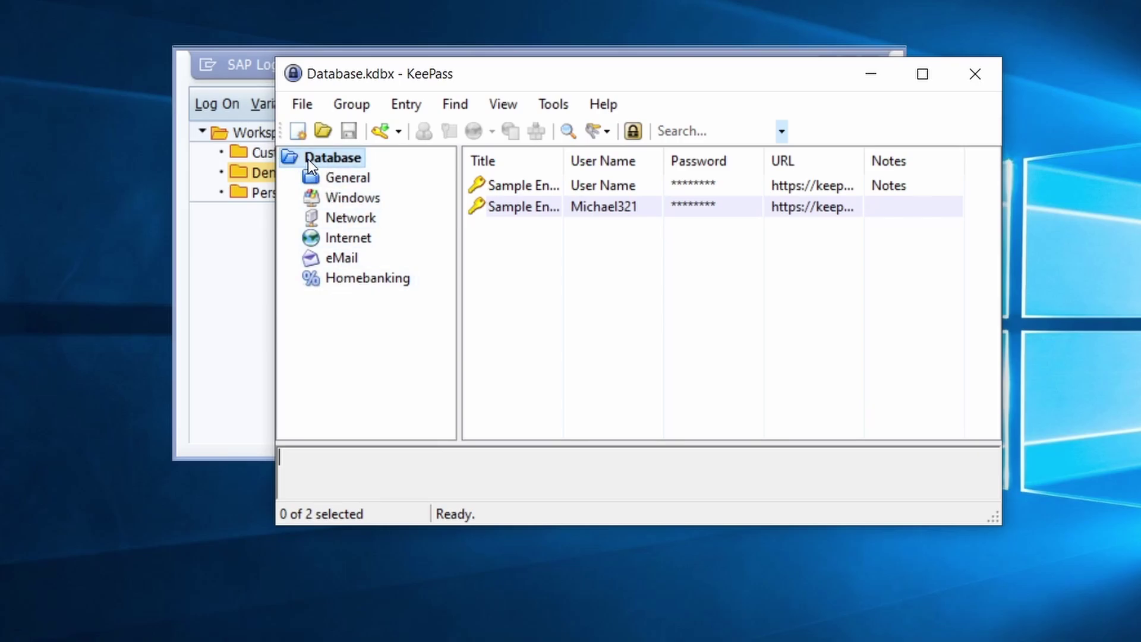
{"action": "left_click", "coordinate": [331, 174]}
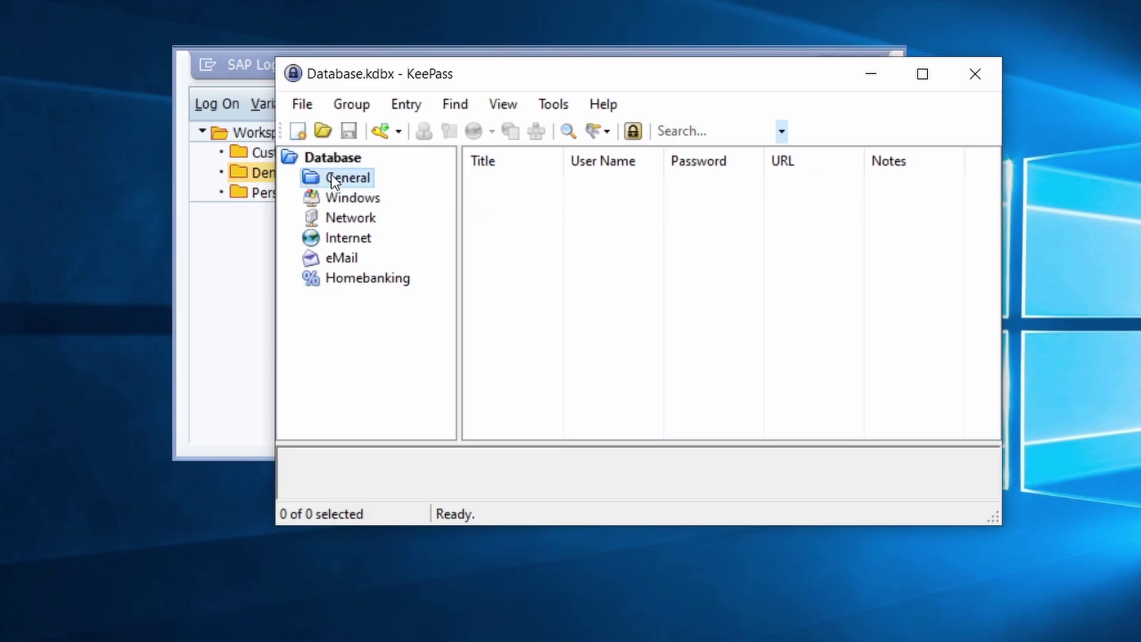
{"action": "left_click", "coordinate": [344, 201]}
{"action": "left_click", "coordinate": [342, 219]}
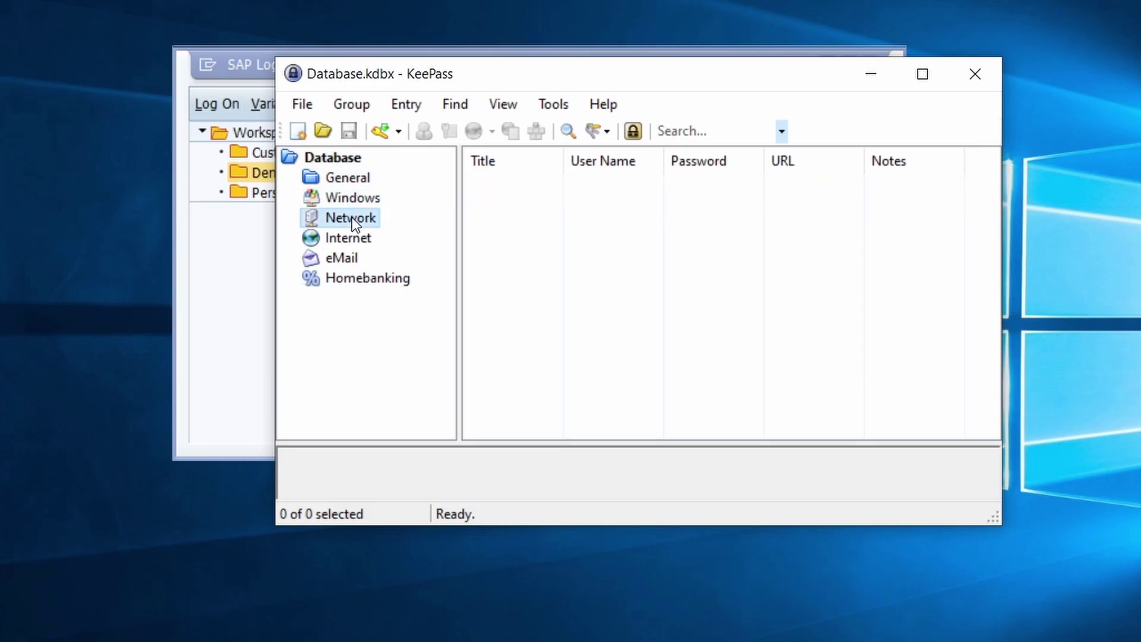
{"action": "left_click", "coordinate": [339, 238]}
{"action": "left_click", "coordinate": [336, 254]}
{"action": "left_click", "coordinate": [351, 279]}
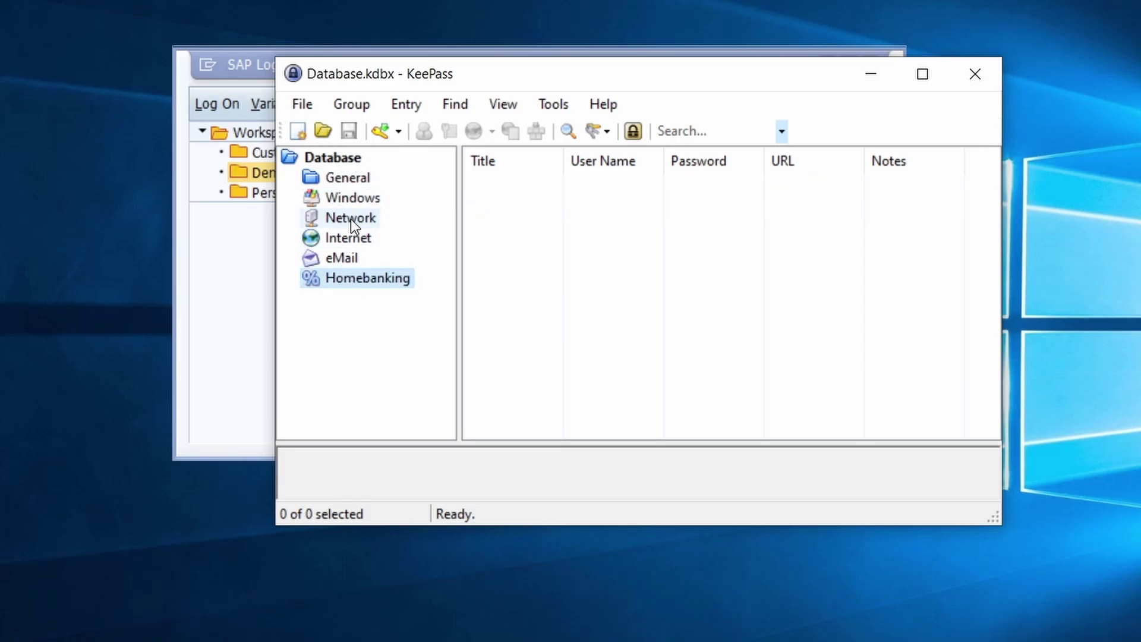
{"action": "left_click", "coordinate": [329, 162]}
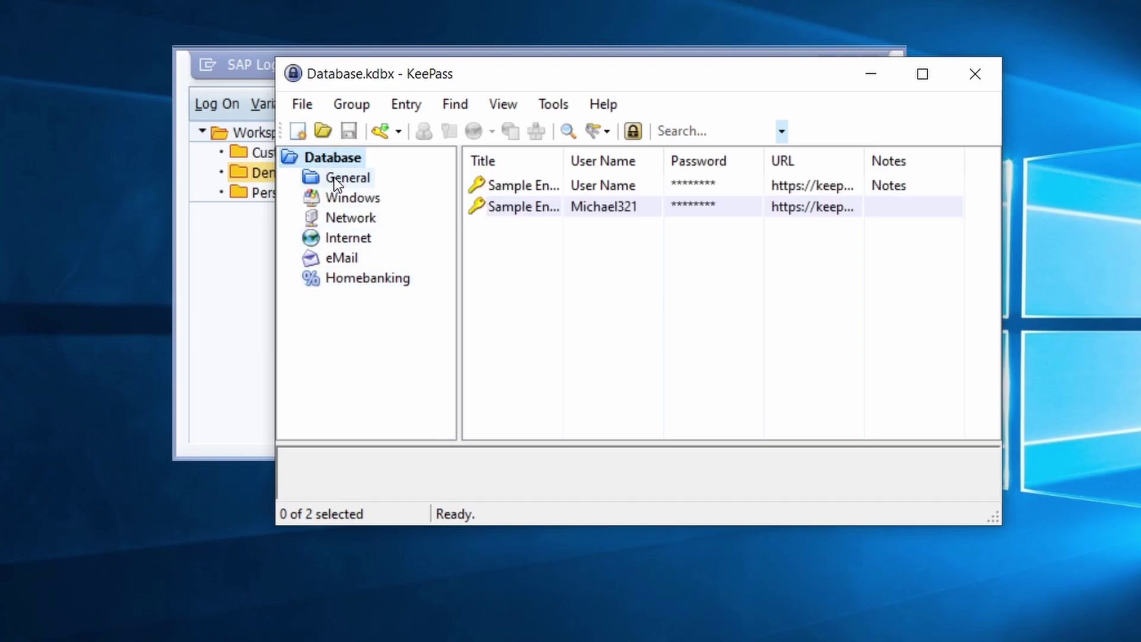
- Move the Windows group inside the General group
{"action": "left_click", "coordinate": [341, 178]}
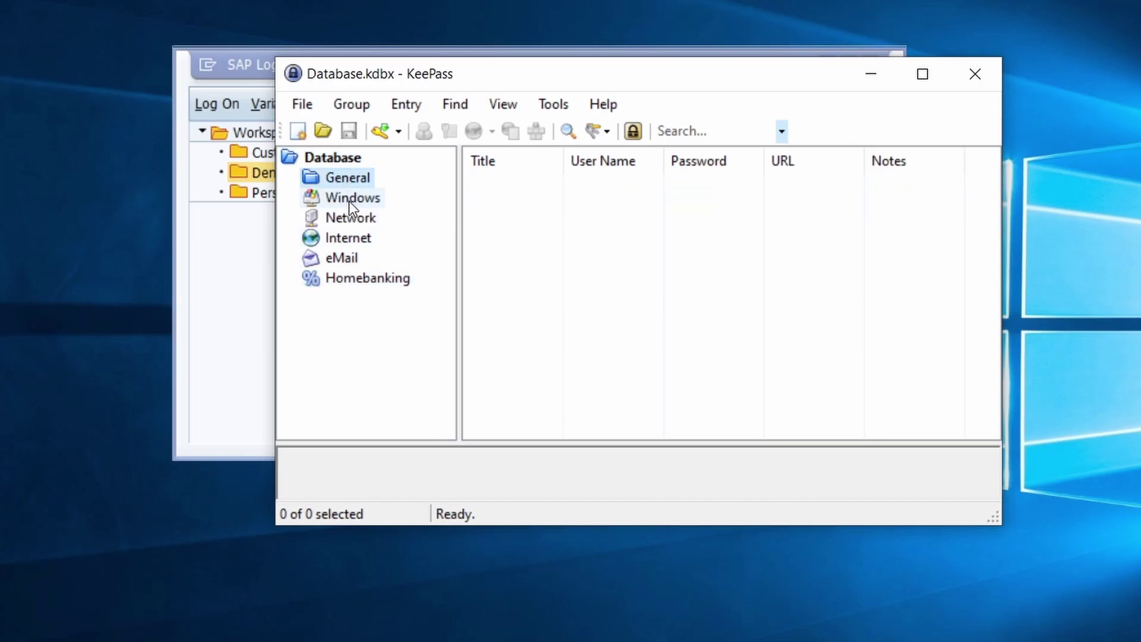
{"action": "left_click_drag", "start_coordinate": [351, 197], "coordinate": [340, 178]}
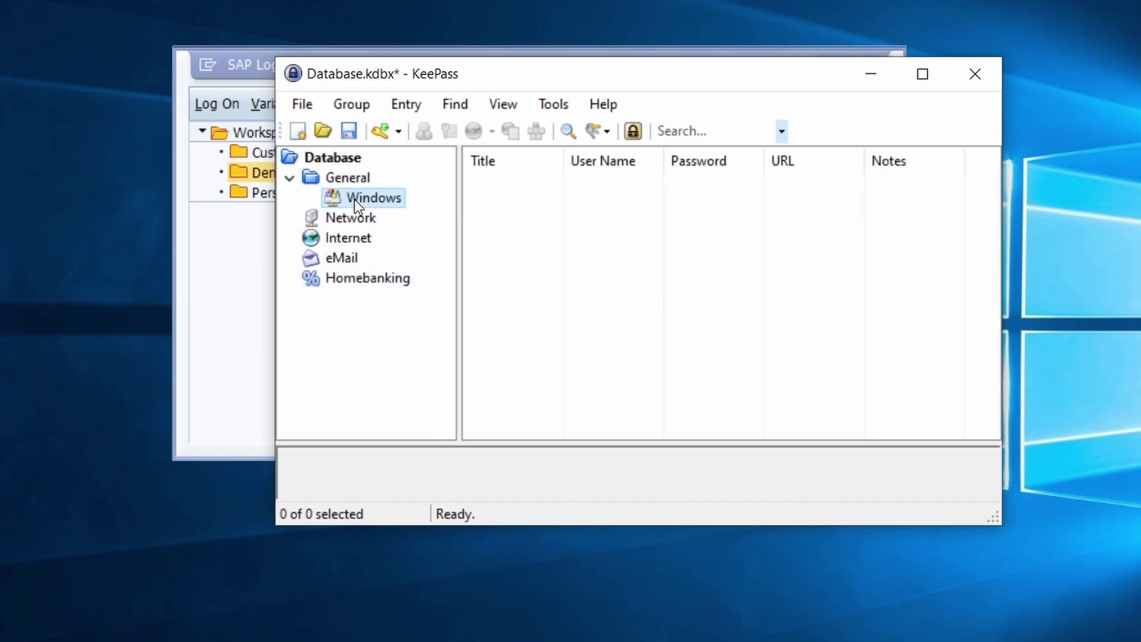
{"action": "left_click", "coordinate": [290, 178]}
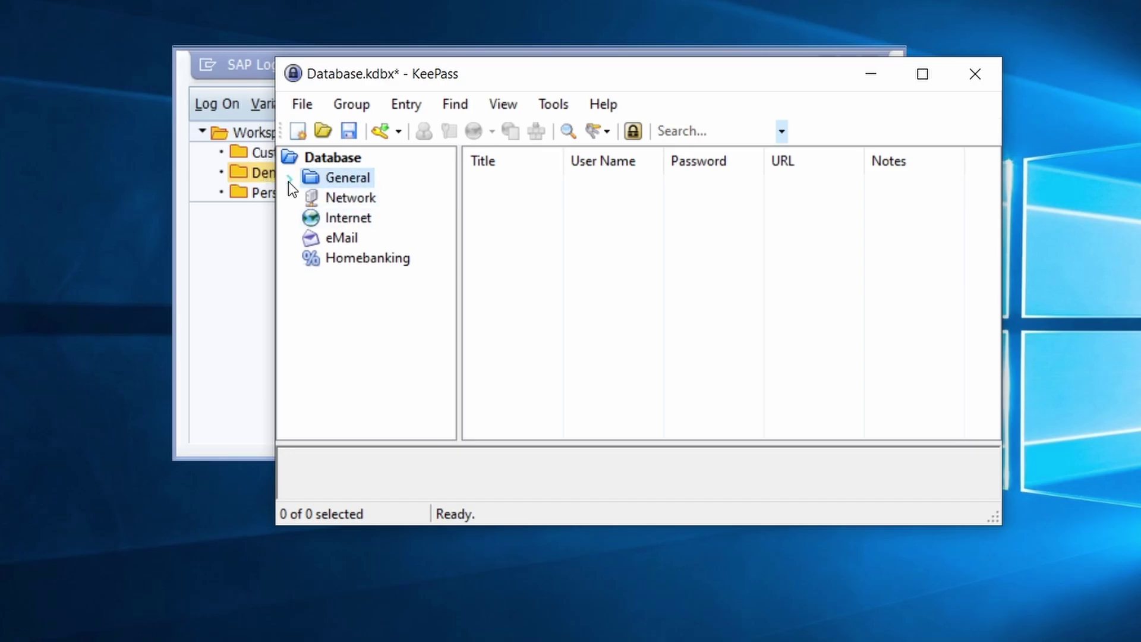
{"action": "left_click", "coordinate": [289, 179]}
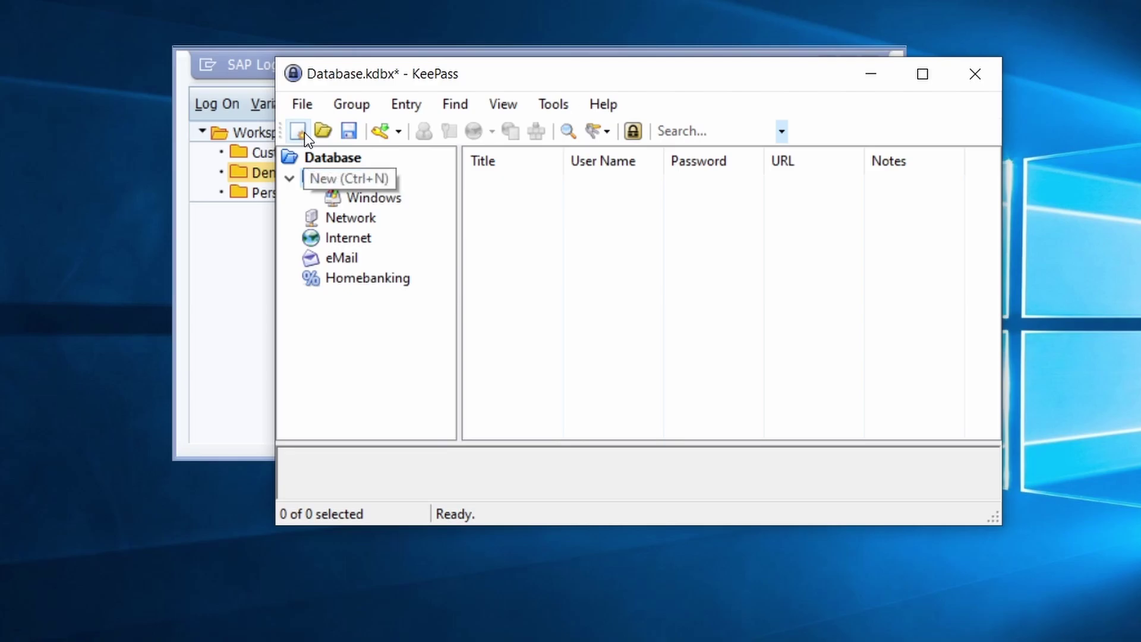
- Start and cancel a trial new entry, then display the first Sample Entry's details
{"action": "left_click", "coordinate": [397, 131]}
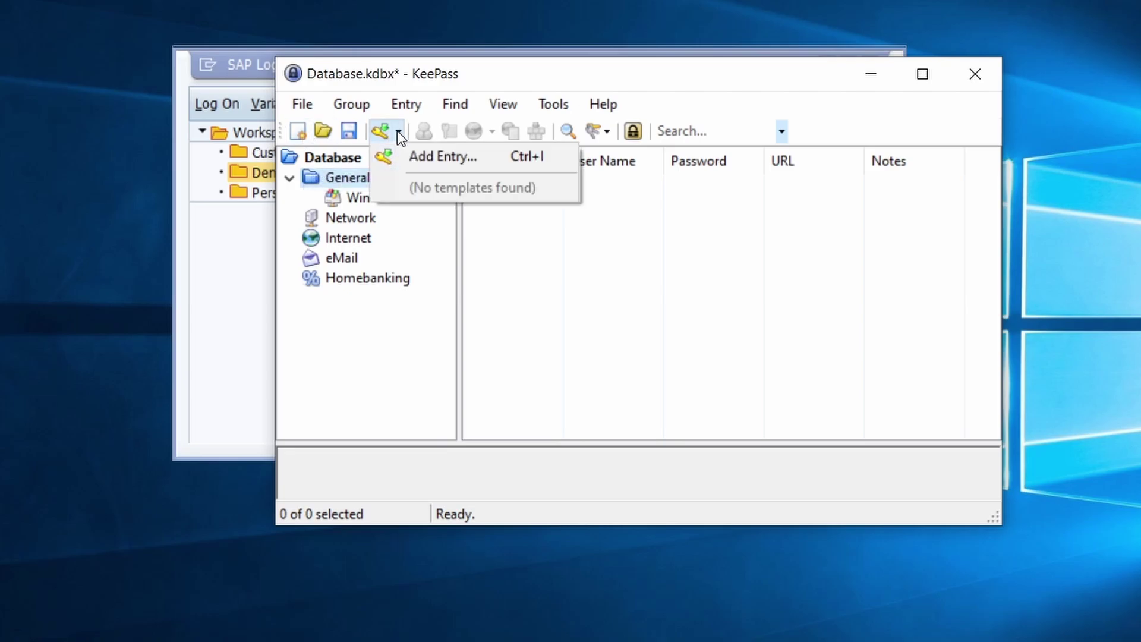
{"action": "left_click", "coordinate": [415, 157]}
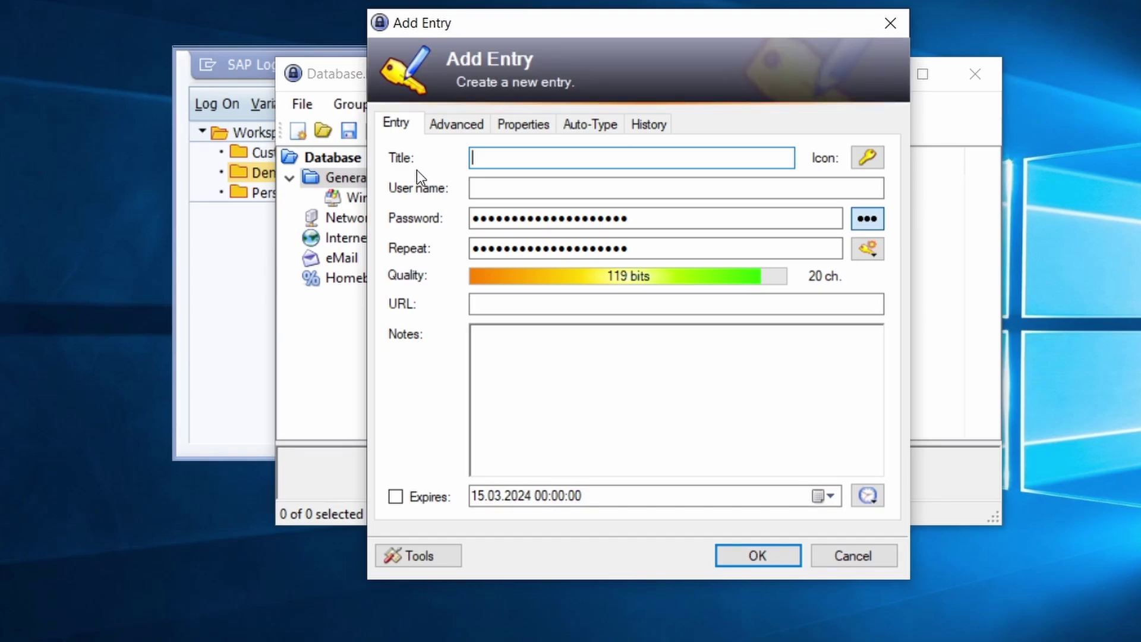
{"action": "left_click", "coordinate": [867, 157]}
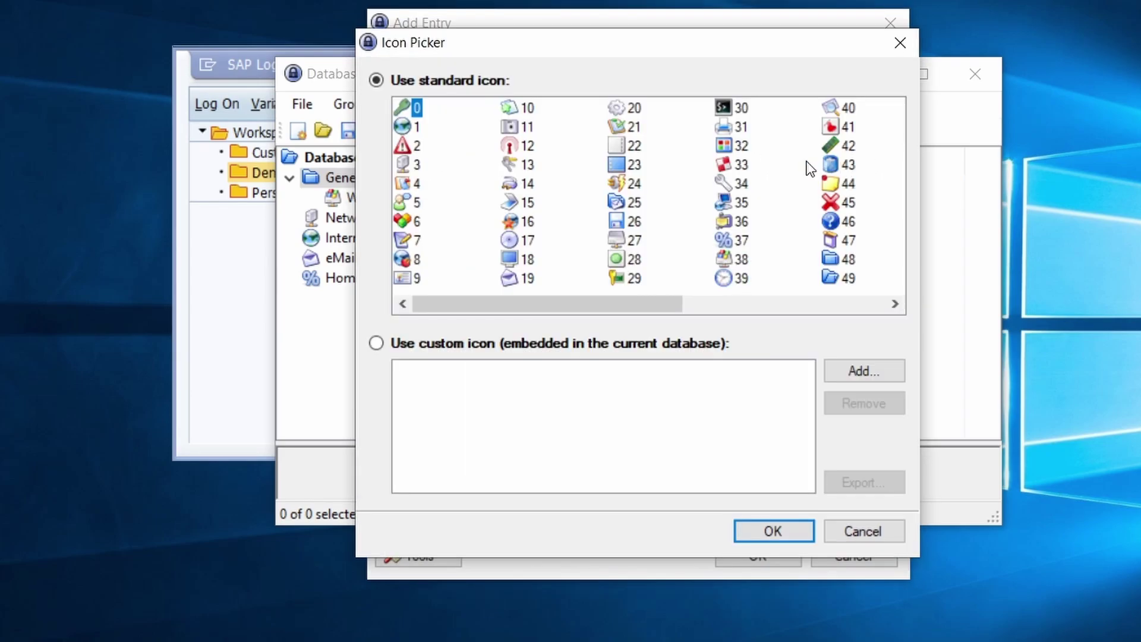
{"action": "left_click", "coordinate": [900, 43]}
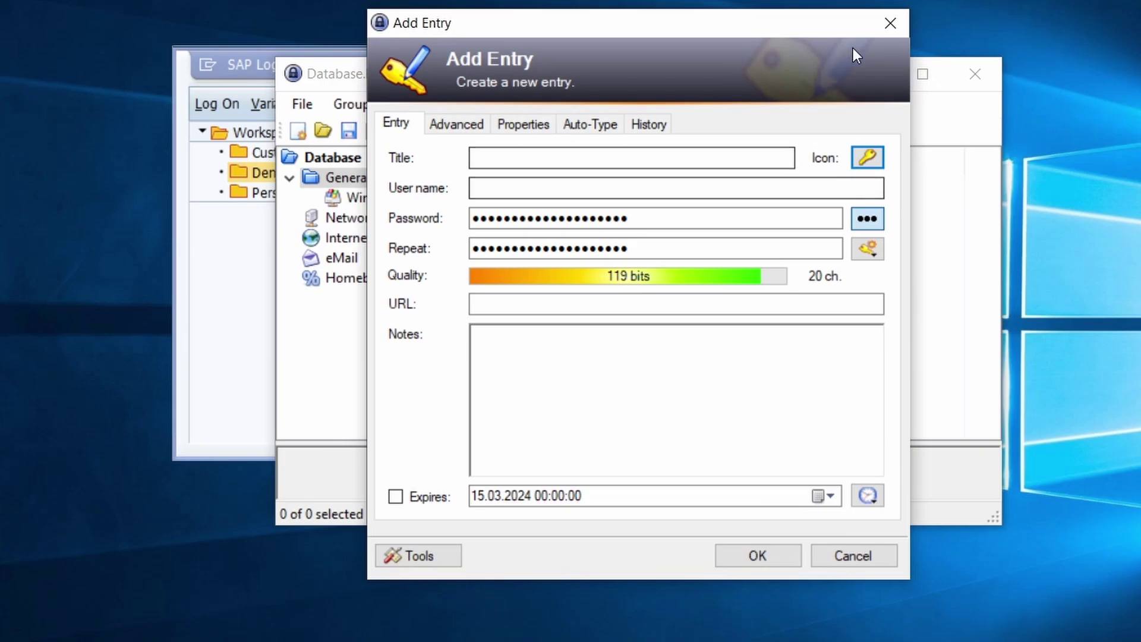
{"action": "left_click", "coordinate": [890, 24]}
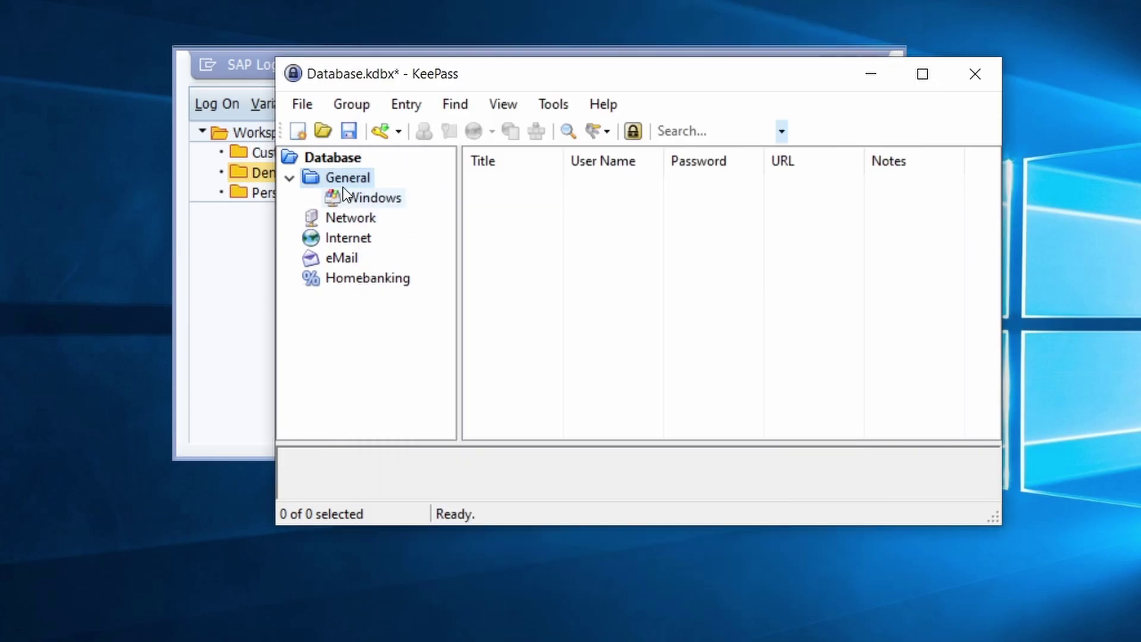
{"action": "left_click", "coordinate": [324, 159]}
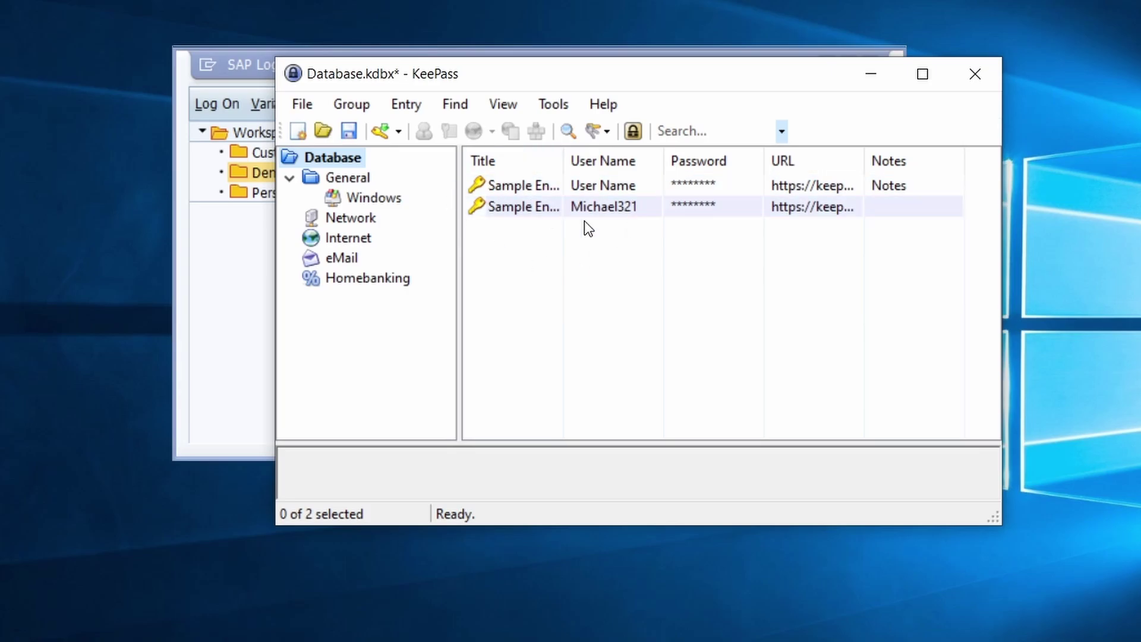
{"action": "left_click", "coordinate": [526, 188]}
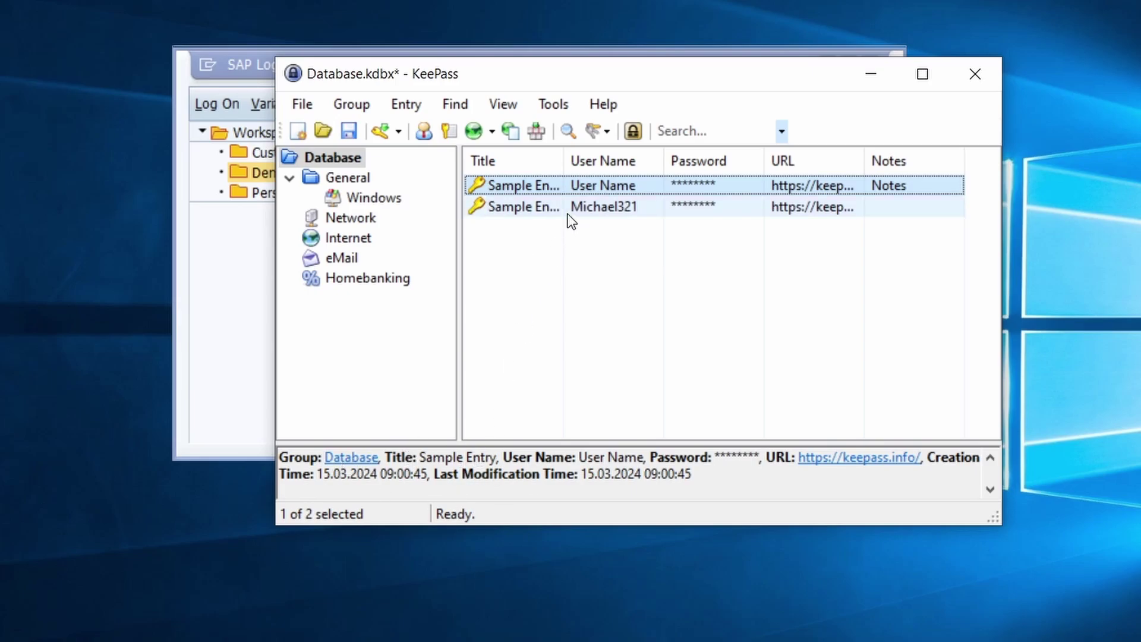
{"action": "double_click", "coordinate": [533, 184]}
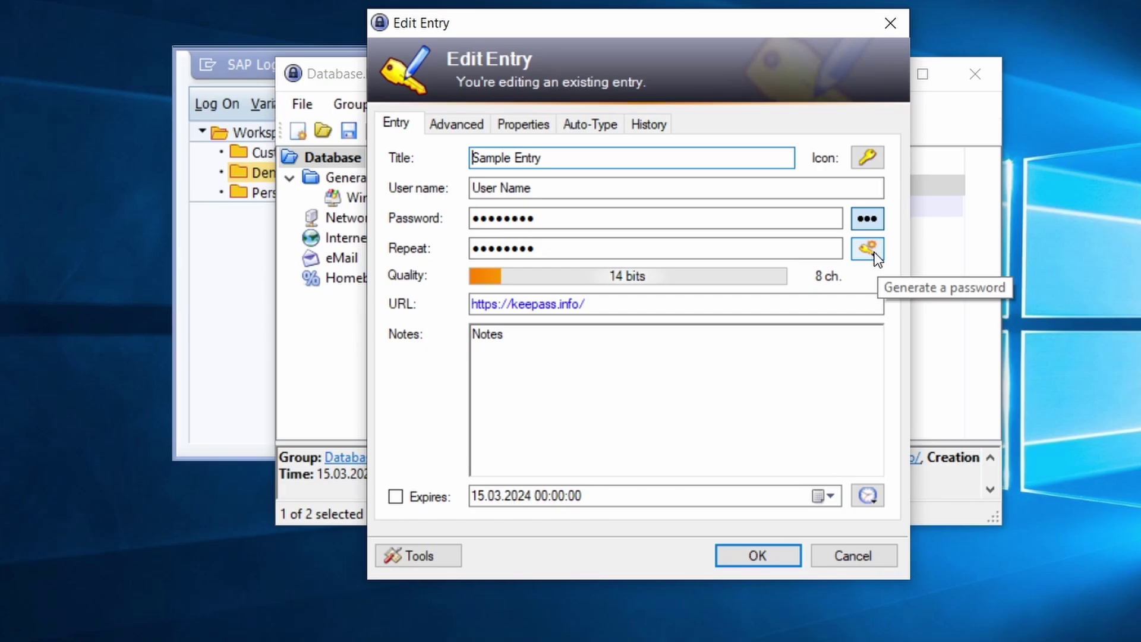
{"action": "left_click", "coordinate": [868, 248]}
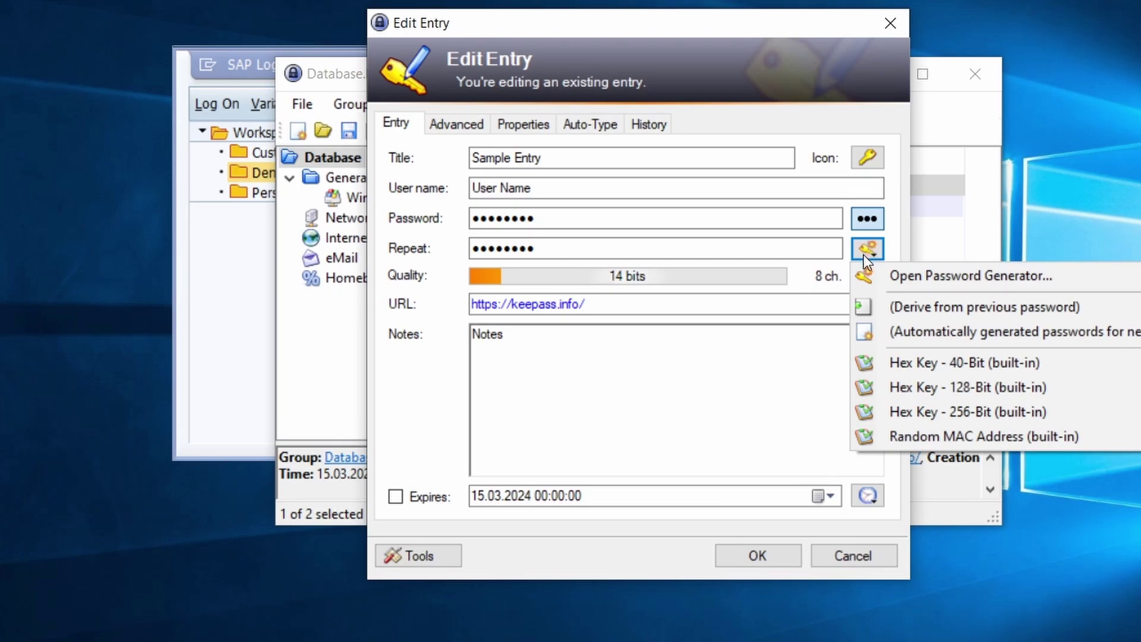
{"action": "left_click", "coordinate": [933, 278]}
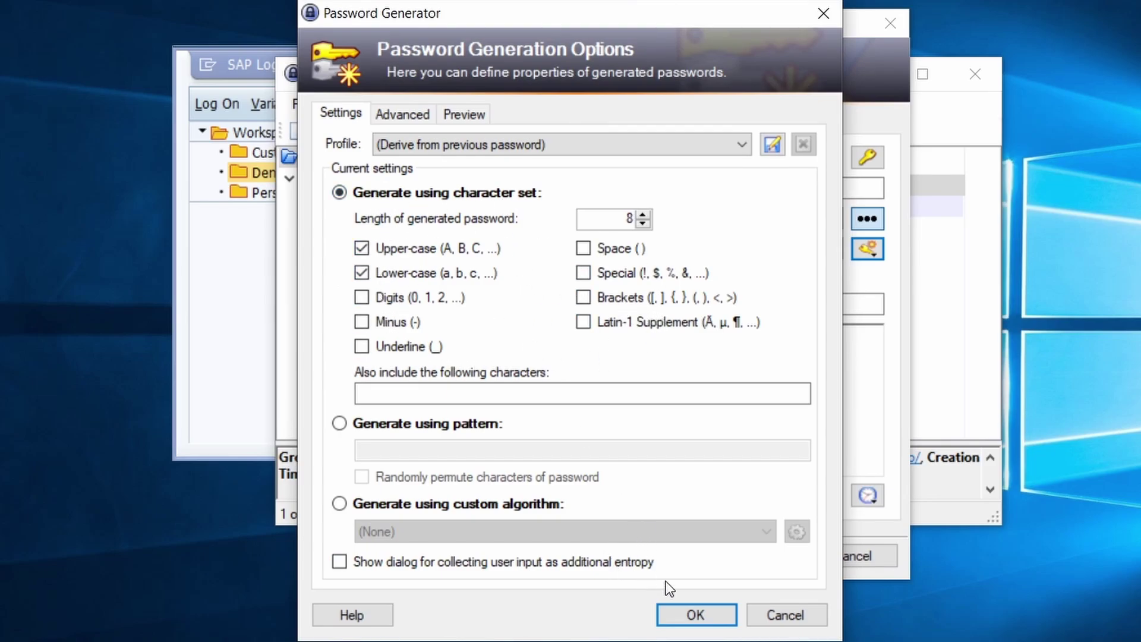
{"action": "left_click", "coordinate": [709, 617]}
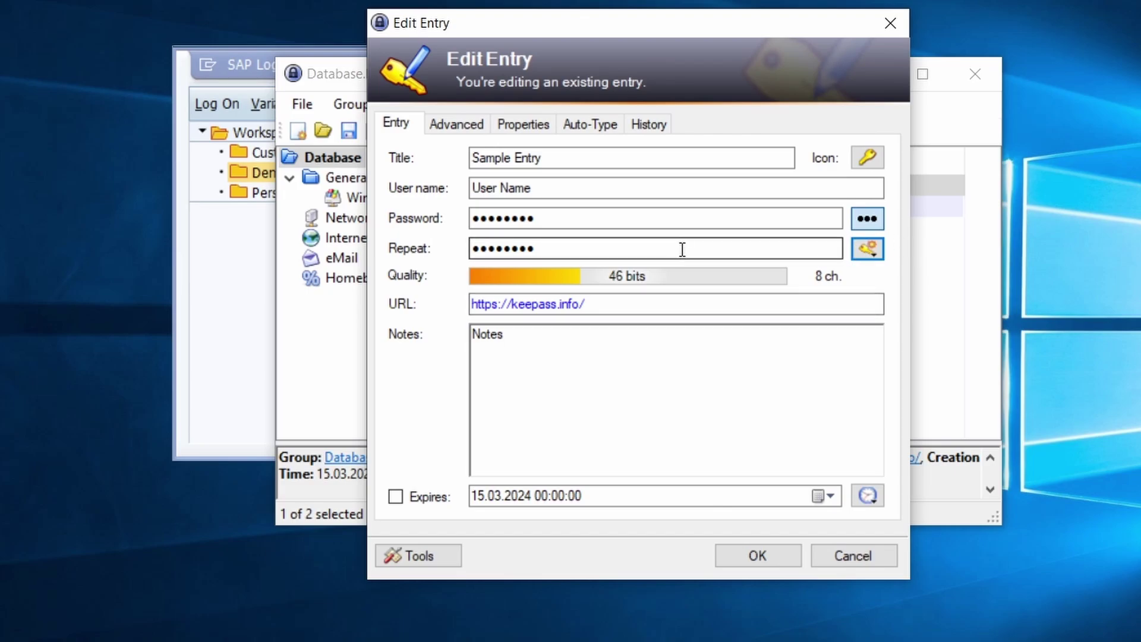
{"action": "left_click", "coordinate": [863, 252]}
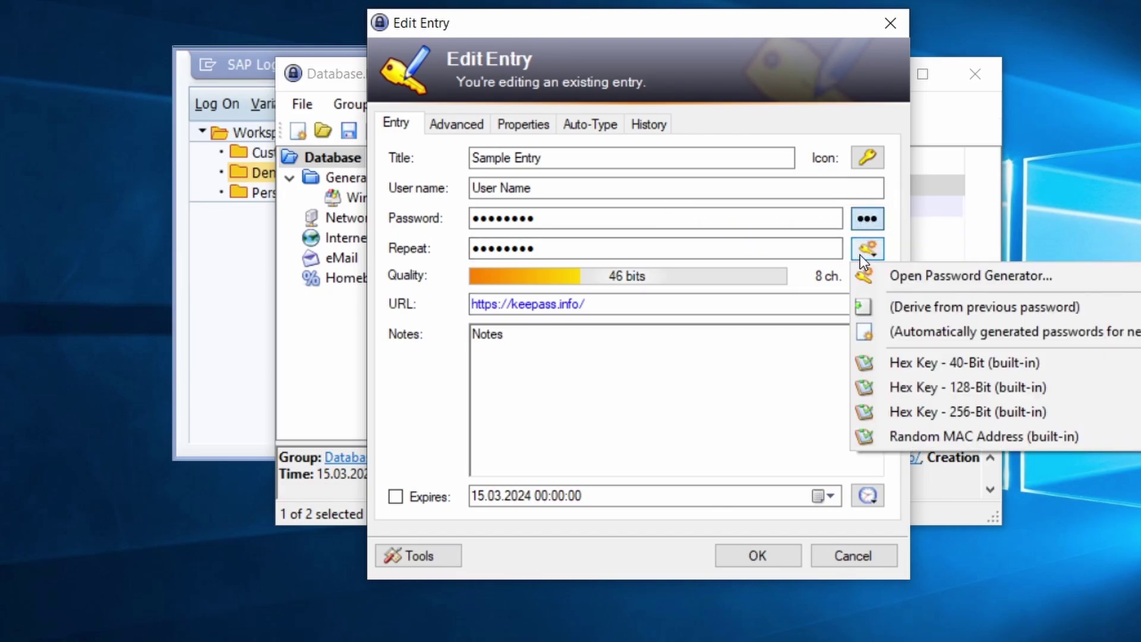
{"action": "left_click", "coordinate": [596, 249]}
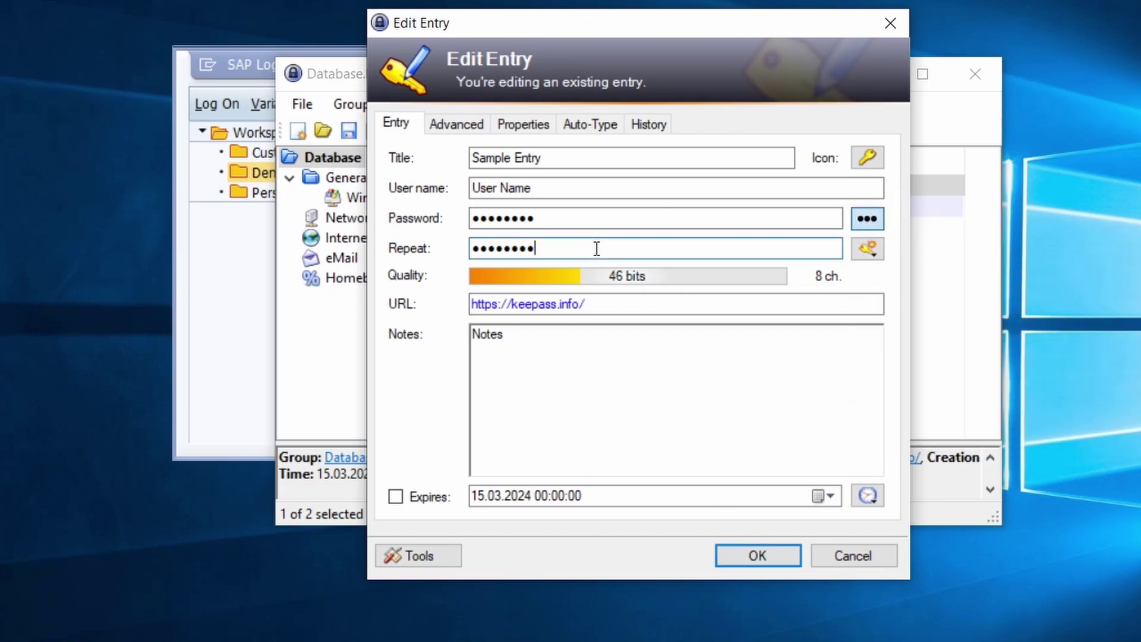
{"action": "left_click", "coordinate": [889, 27]}
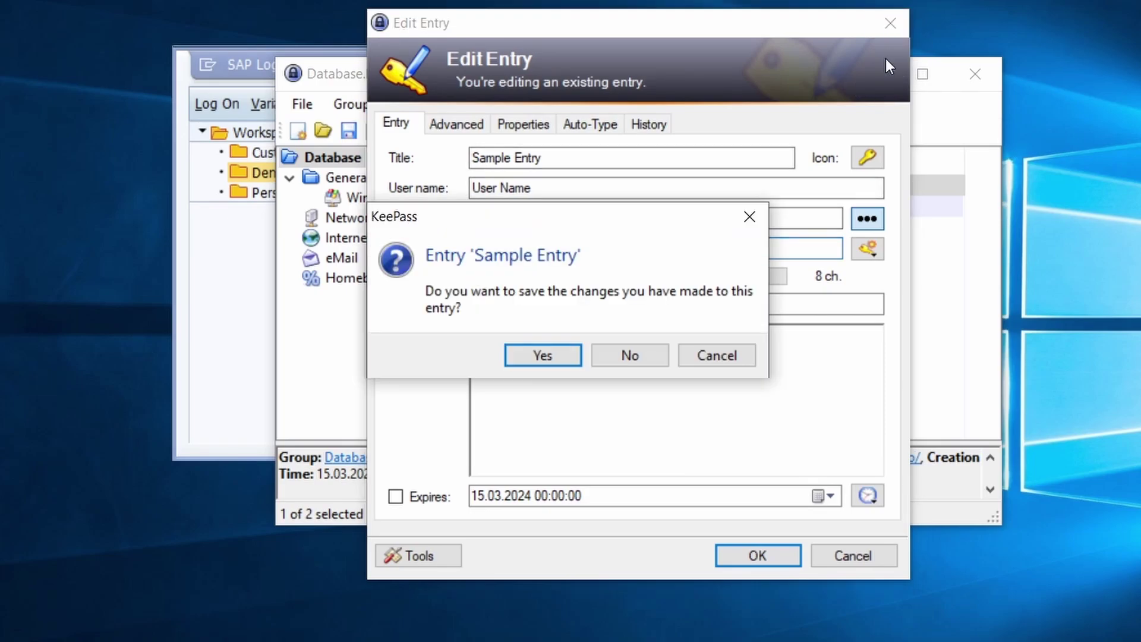
{"action": "left_click", "coordinate": [645, 360]}
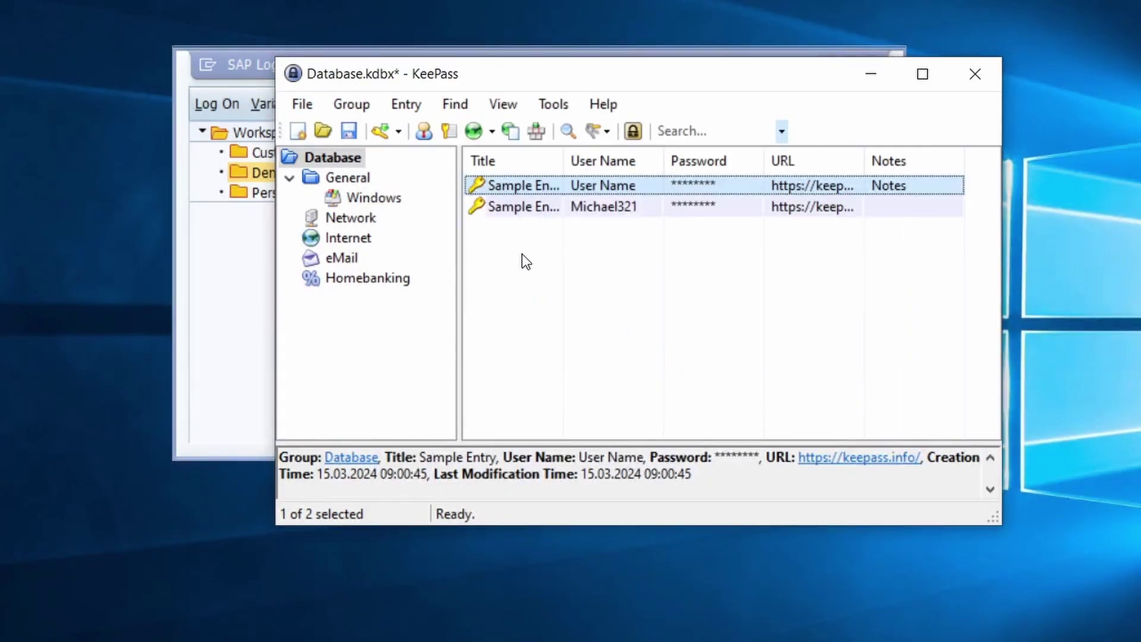
- Add a group named SAP under the Database root
{"action": "left_click", "coordinate": [317, 159]}
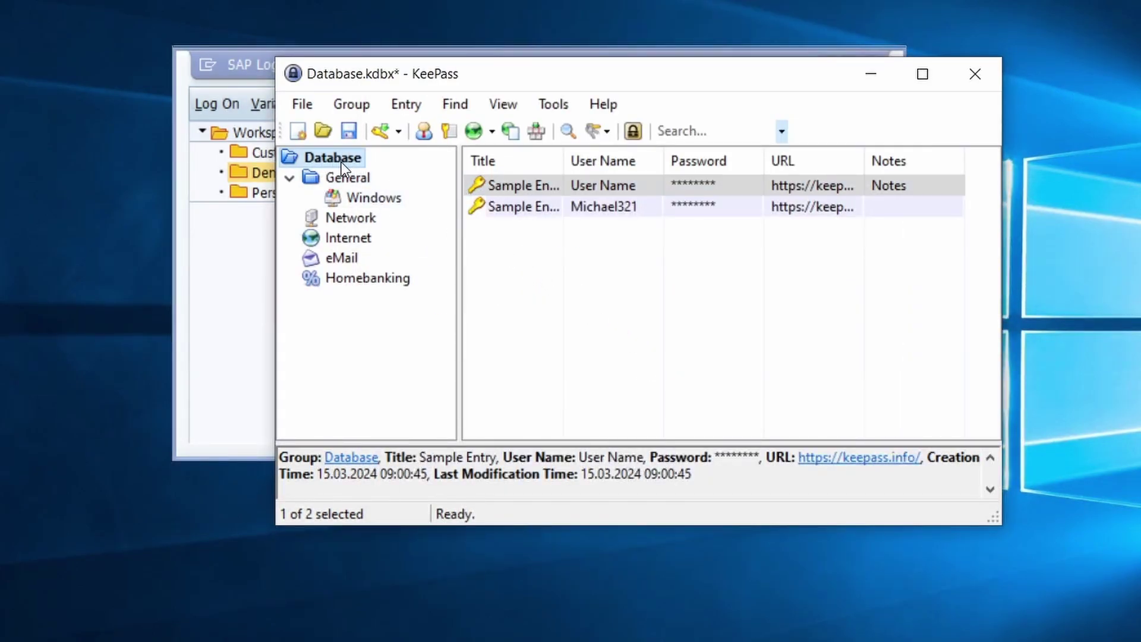
{"action": "right_click", "coordinate": [341, 159]}
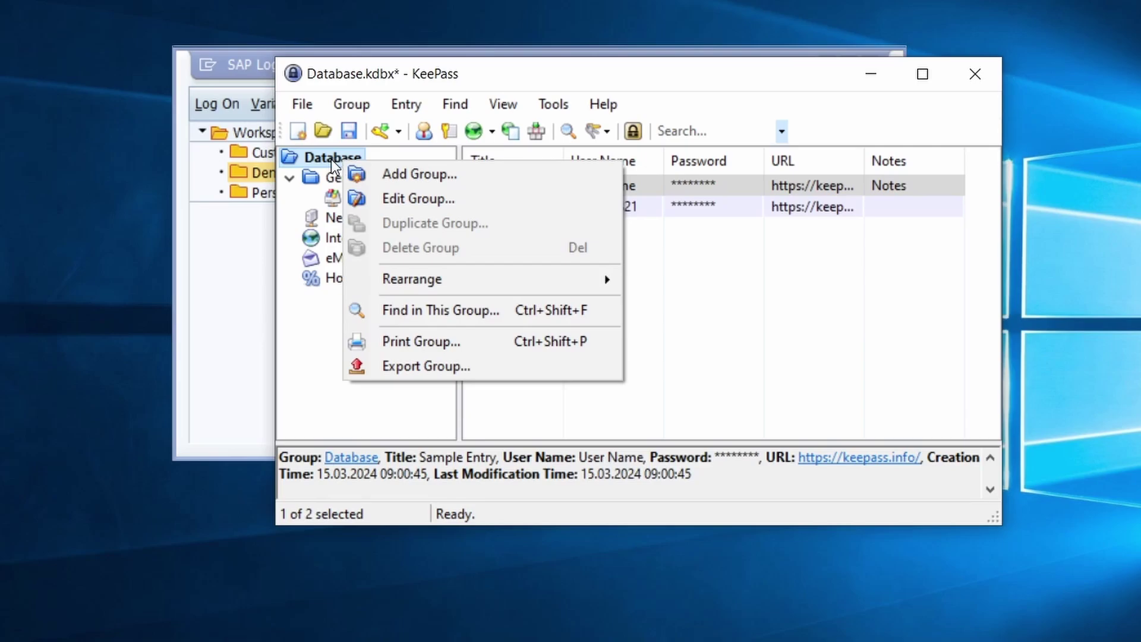
{"action": "left_click", "coordinate": [427, 176]}
{"action": "type", "text": "SAP"}
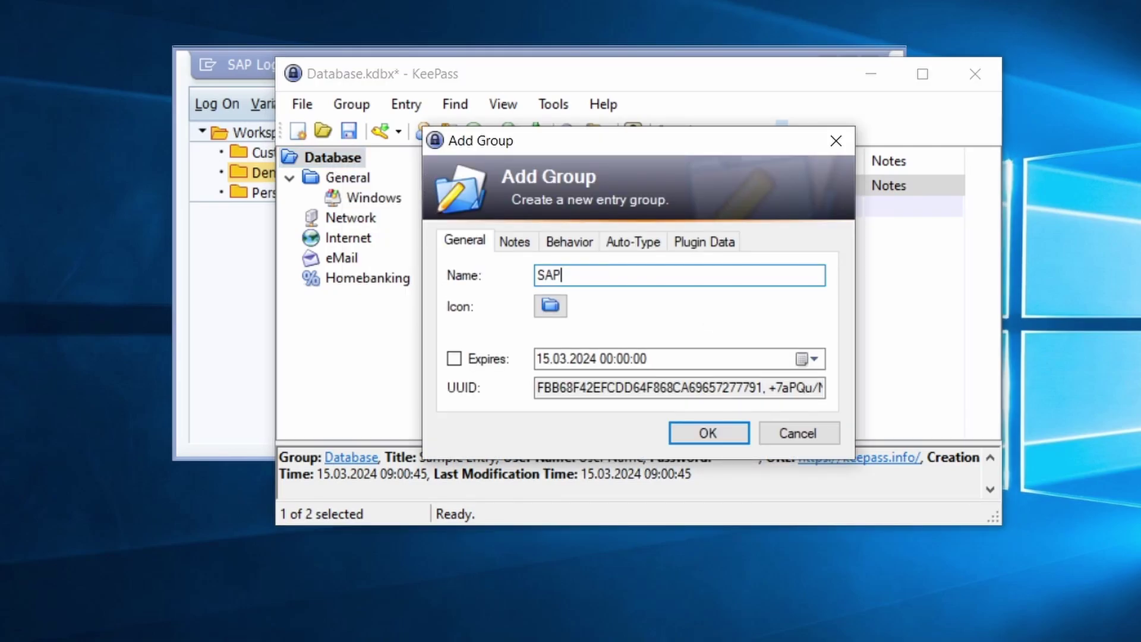
{"action": "key", "text": "Return"}
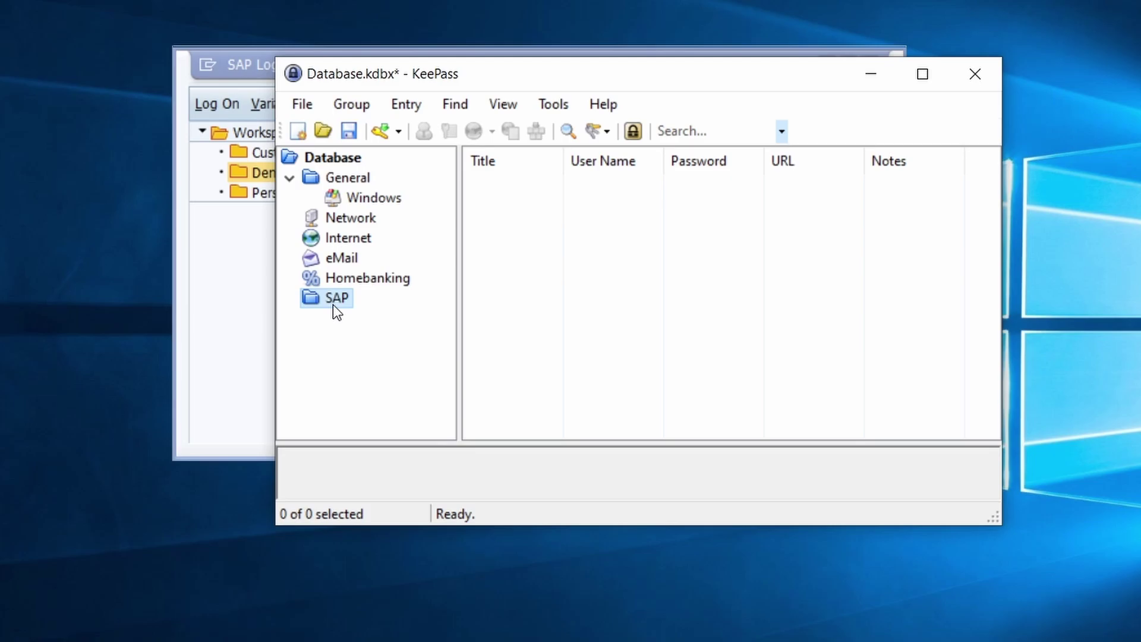
- Bring the SAP Logon window in front of KeePass
{"action": "left_click", "coordinate": [255, 73]}
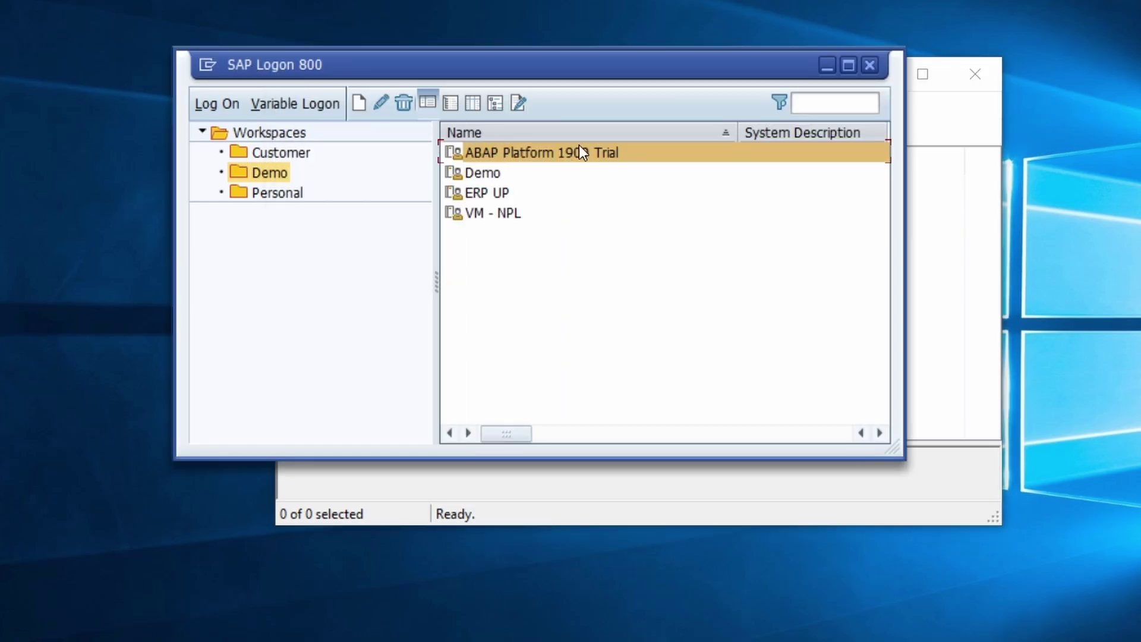
- Bring KeePass back in front of SAP Logon
{"action": "left_click", "coordinate": [544, 513]}
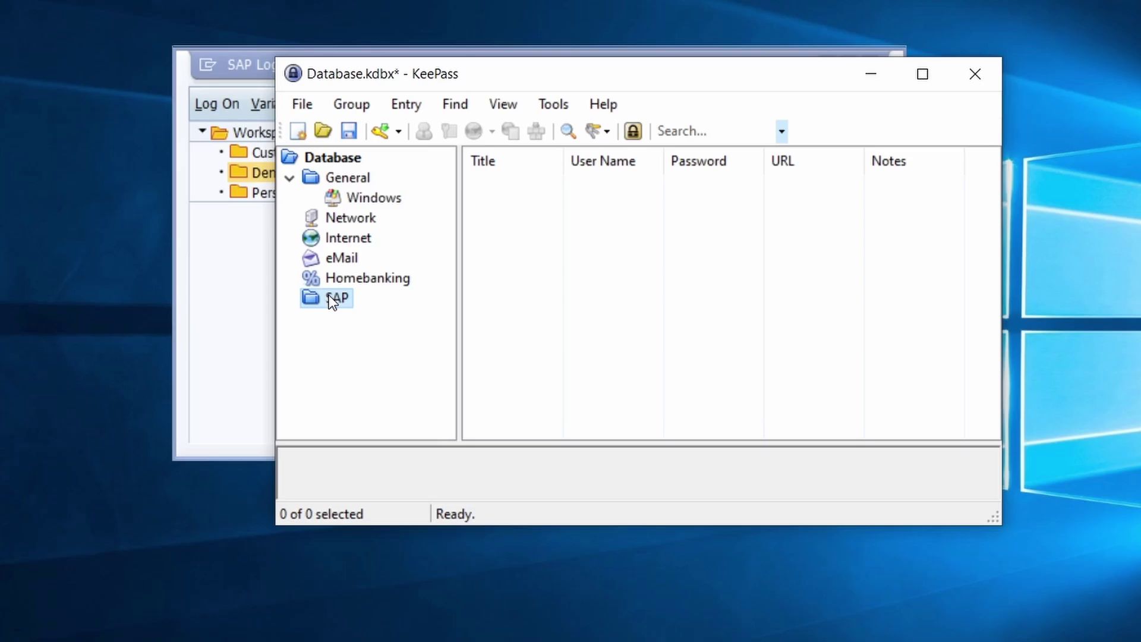
- Start a new entry titled 'ABAP Platform Trial 1909' with user name SAP*
{"action": "left_click", "coordinate": [381, 131]}
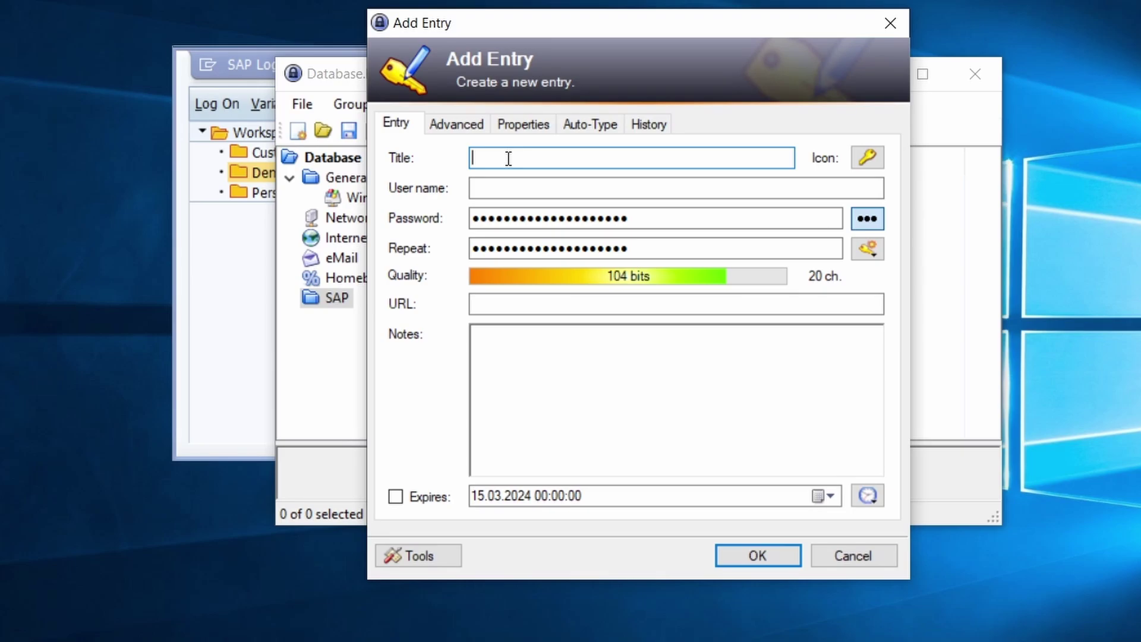
{"action": "type", "text": "ABAP Platform"}
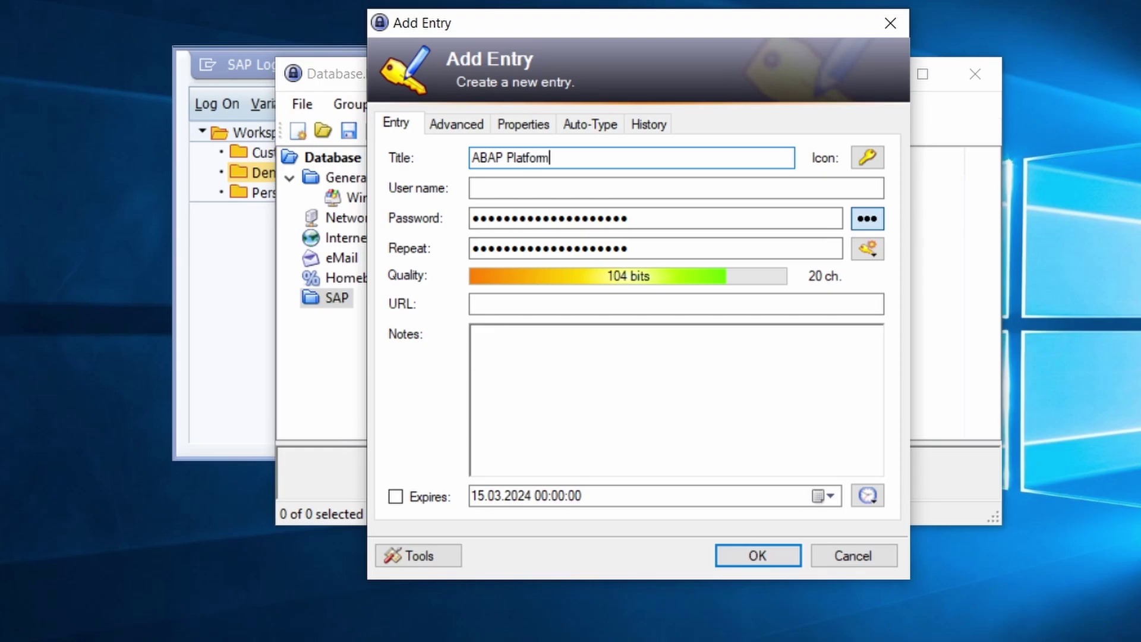
{"action": "type", "text": " Trial 1909"}
{"action": "left_click", "coordinate": [515, 193]}
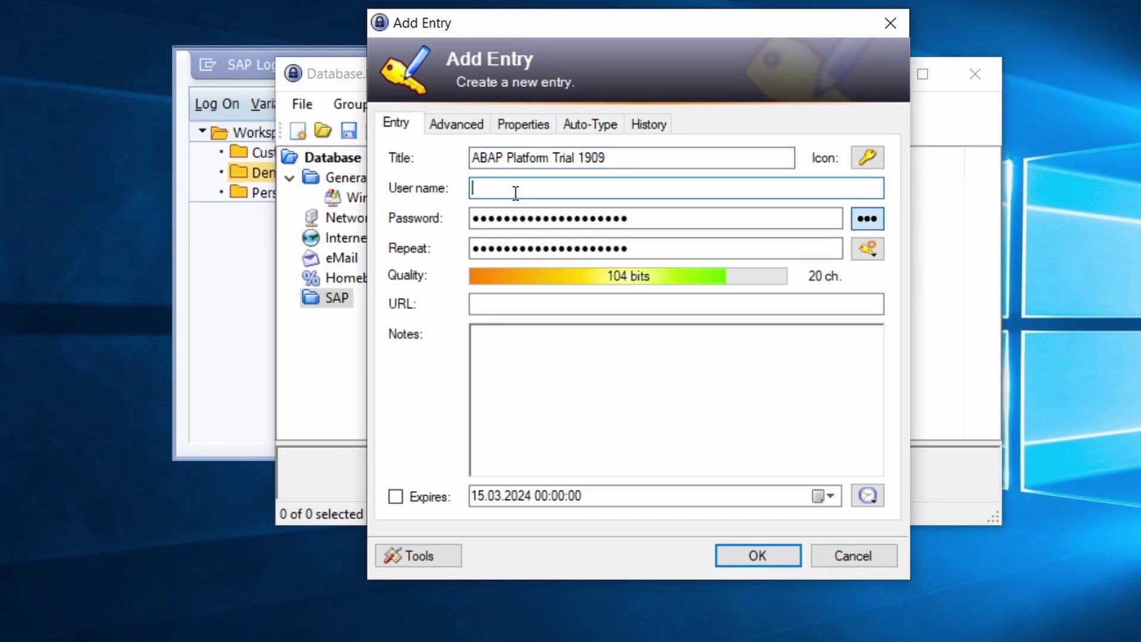
{"action": "type", "text": "SAP*"}
{"action": "left_click_drag", "start_coordinate": [525, 195], "coordinate": [397, 195]}
{"action": "left_click", "coordinate": [553, 187]}
- Replace the generated password with the pasted 10-character account password
{"action": "left_click", "coordinate": [861, 220]}
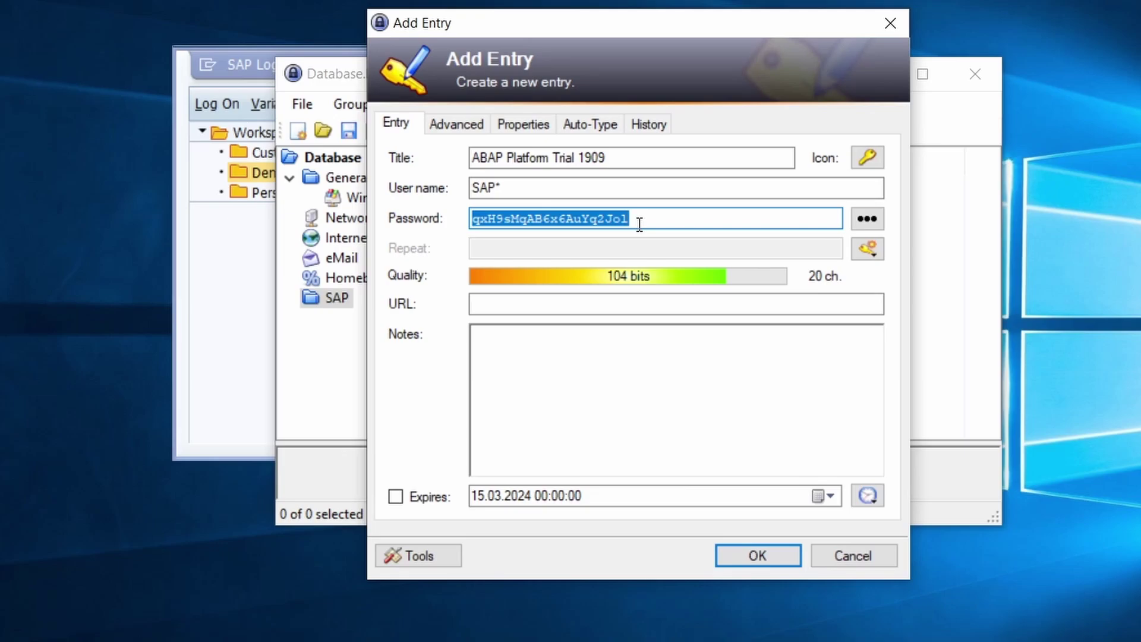
{"action": "key", "text": "ctrl+v"}
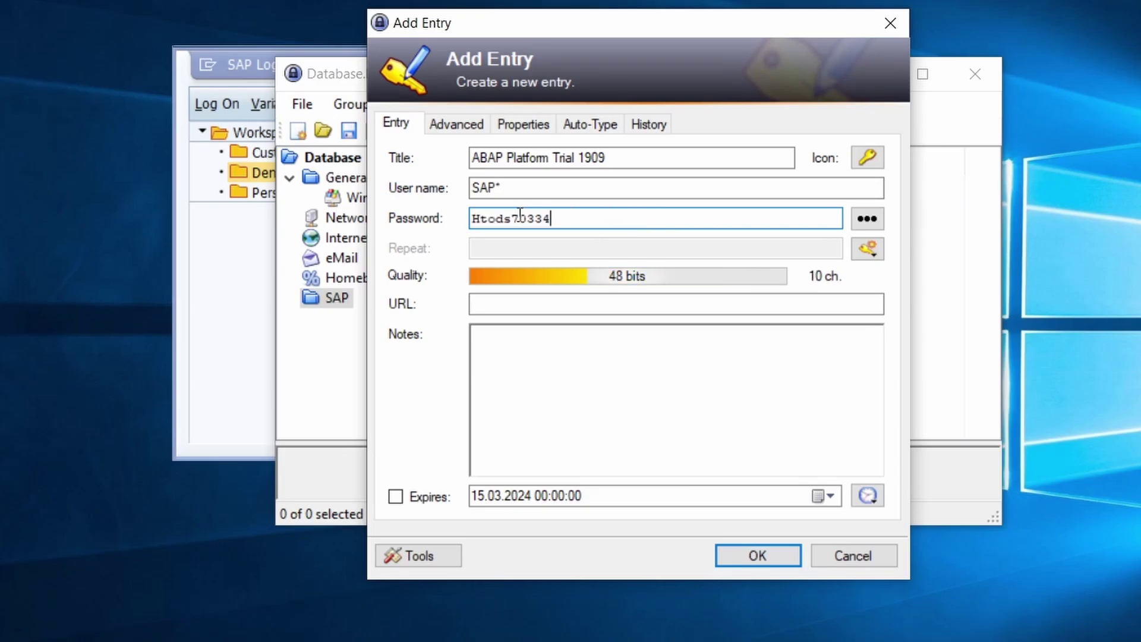
{"action": "left_click", "coordinate": [869, 220]}
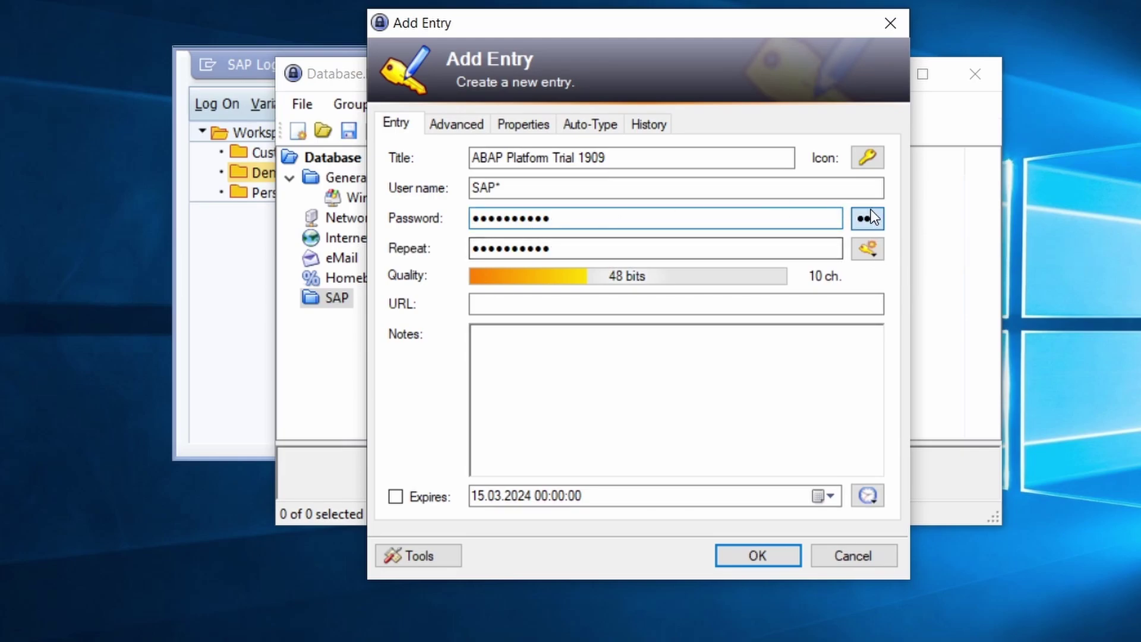
- Fill the URL with the sapshcut command for system A4H, client 001, EN, using {USERNAME} and {PASSWORD}
{"action": "left_click", "coordinate": [508, 305]}
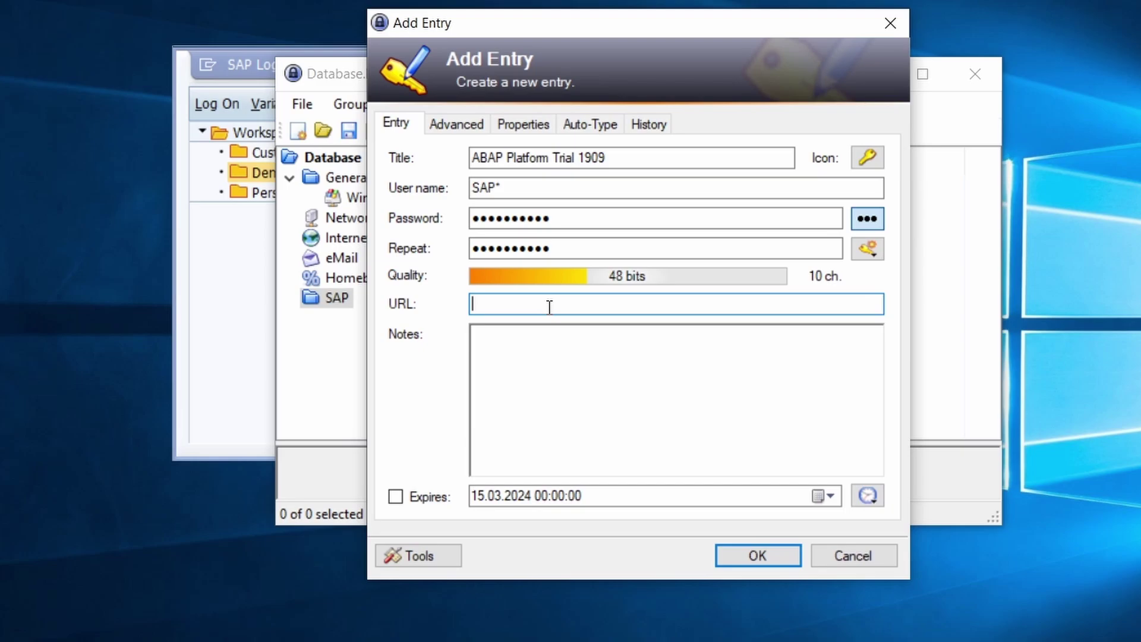
{"action": "type", "text": "cmd://sapshcut"}
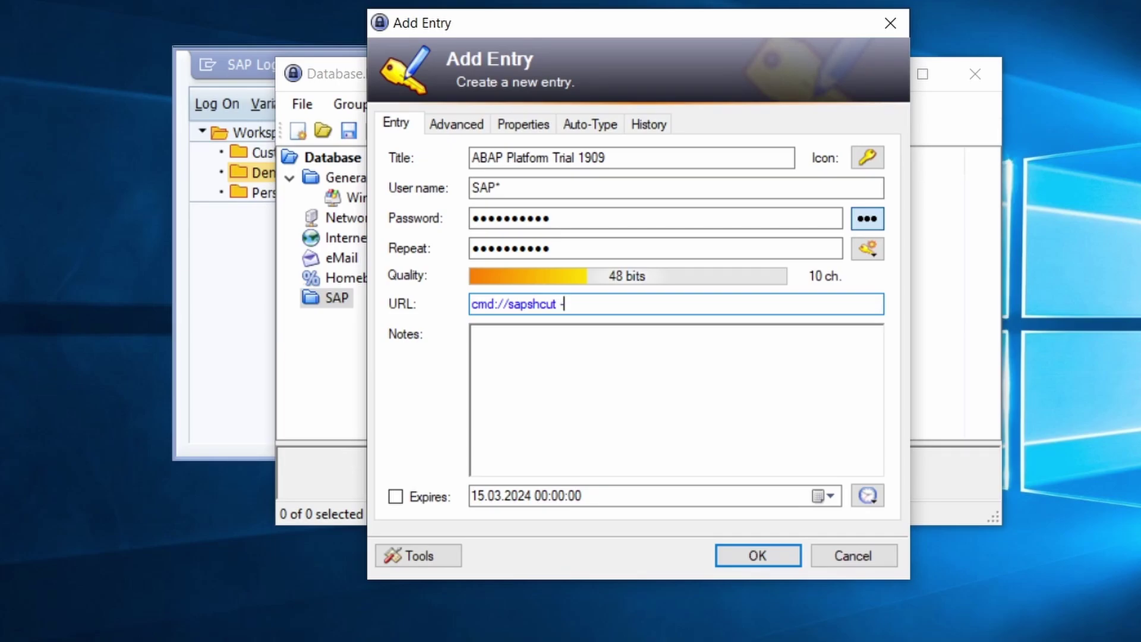
{"action": "type", "text": "-system=A4H -client="}
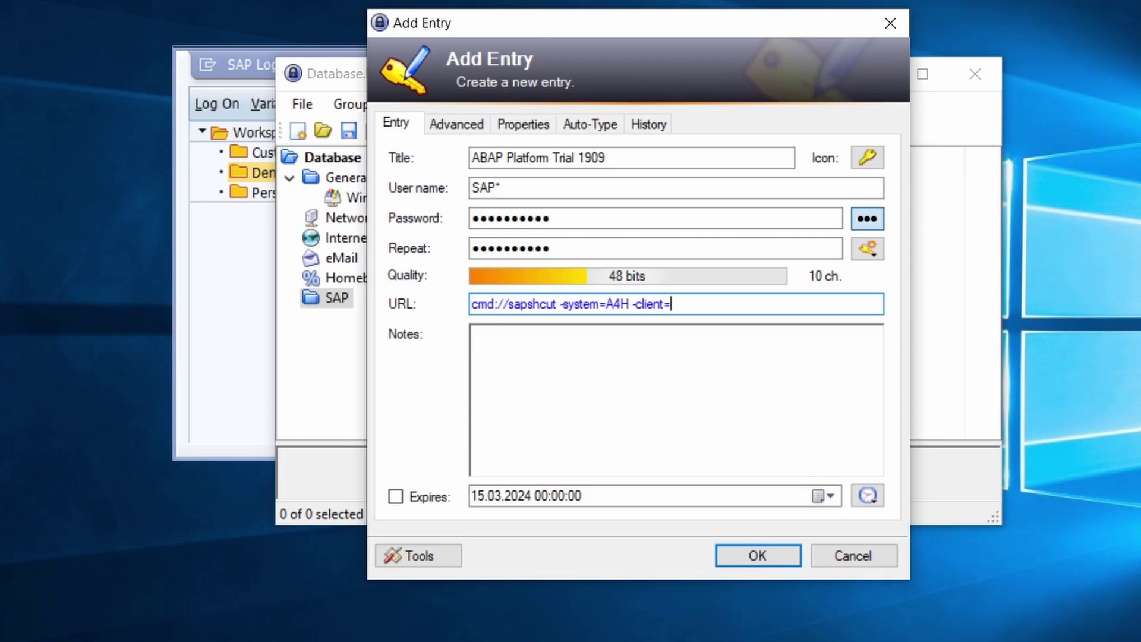
{"action": "type", "text": "001 -language=EN"}
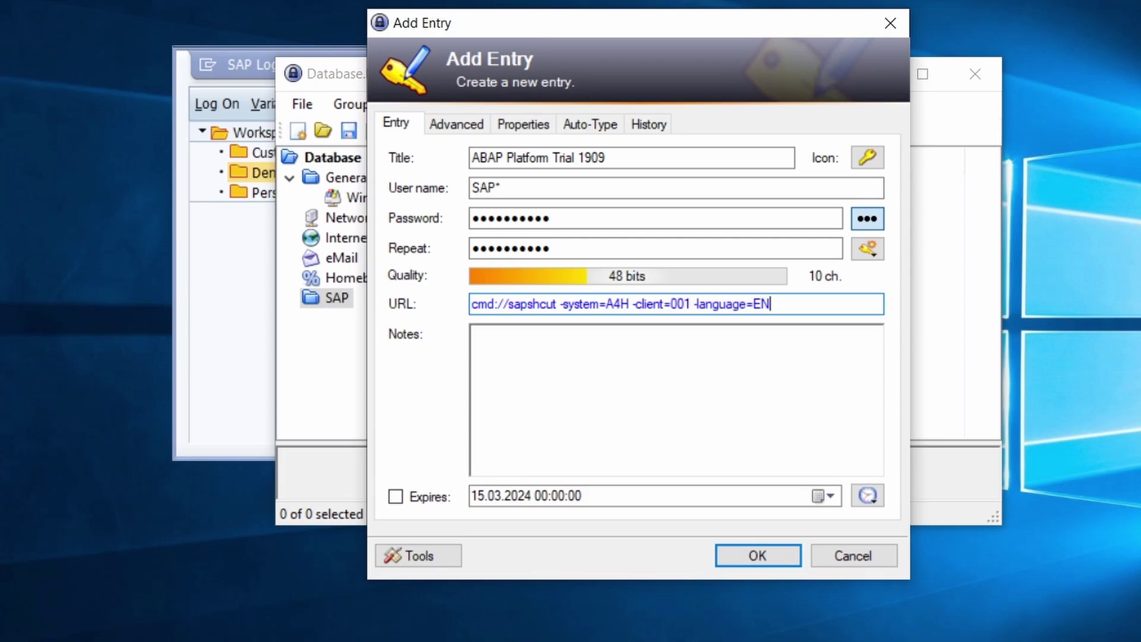
{"action": "type", "text": " -user="}
{"action": "key", "text": "alt"}
{"action": "type", "text": "{}"}
{"action": "type", "text": "USERNAME"}
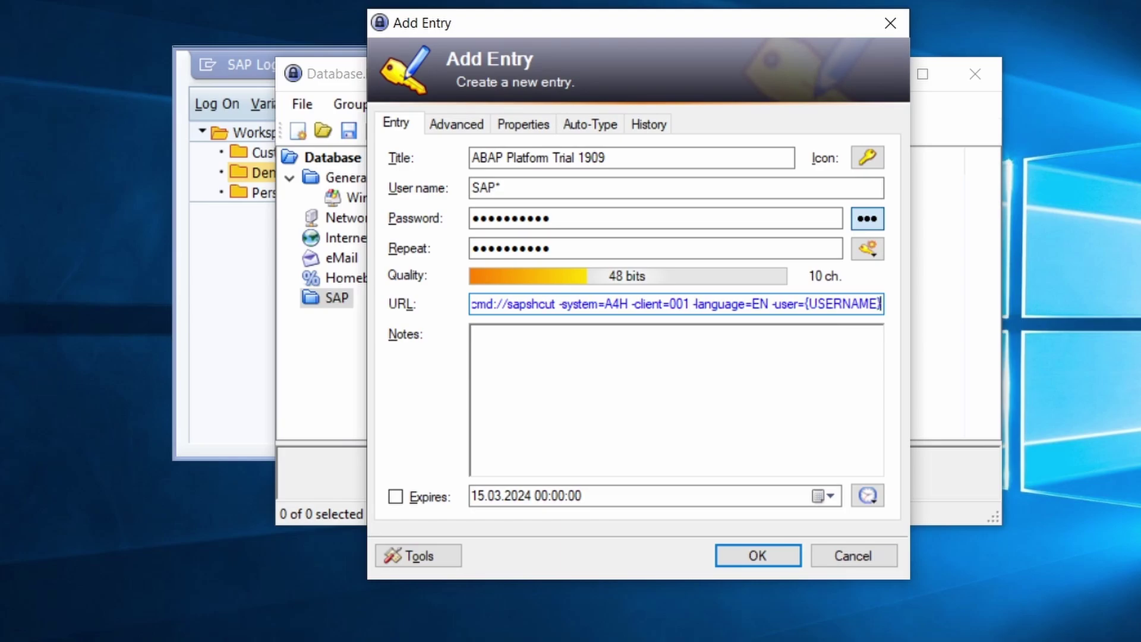
{"action": "key", "text": "End"}
{"action": "type", "text": "-pw"}
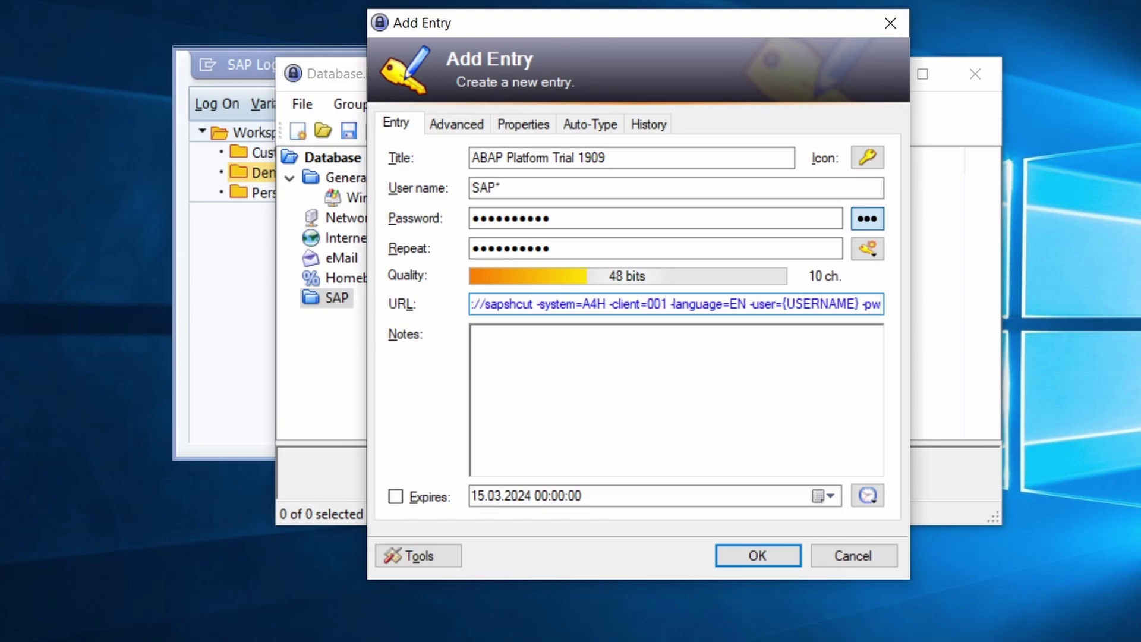
{"action": "type", "text": "="}
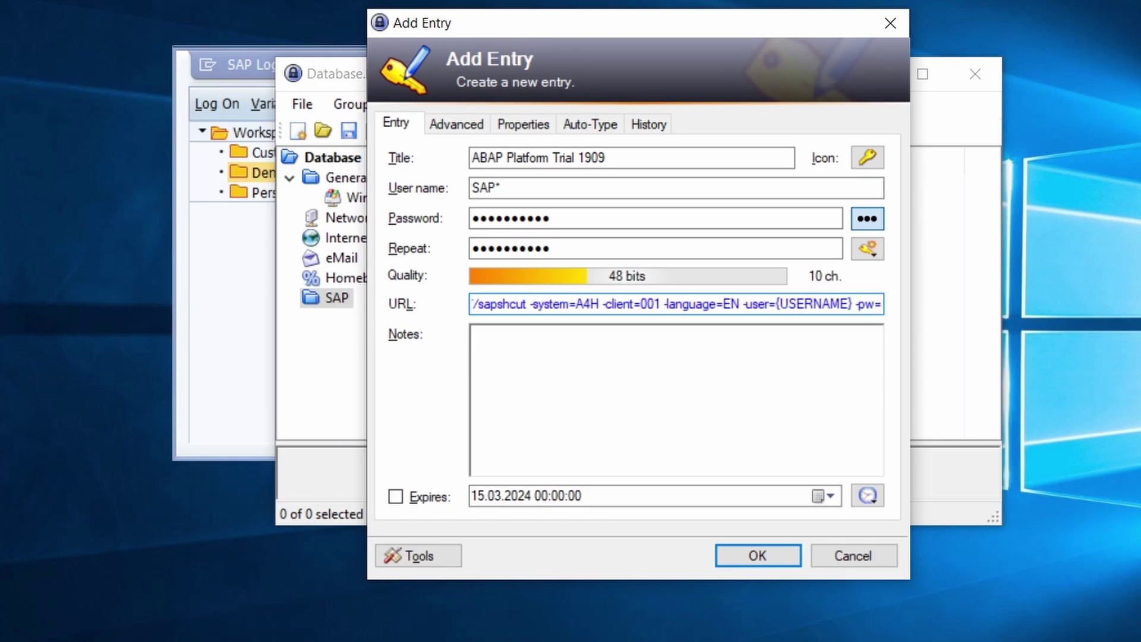
{"action": "type", "text": "{}"}
{"action": "key", "text": "Left"}
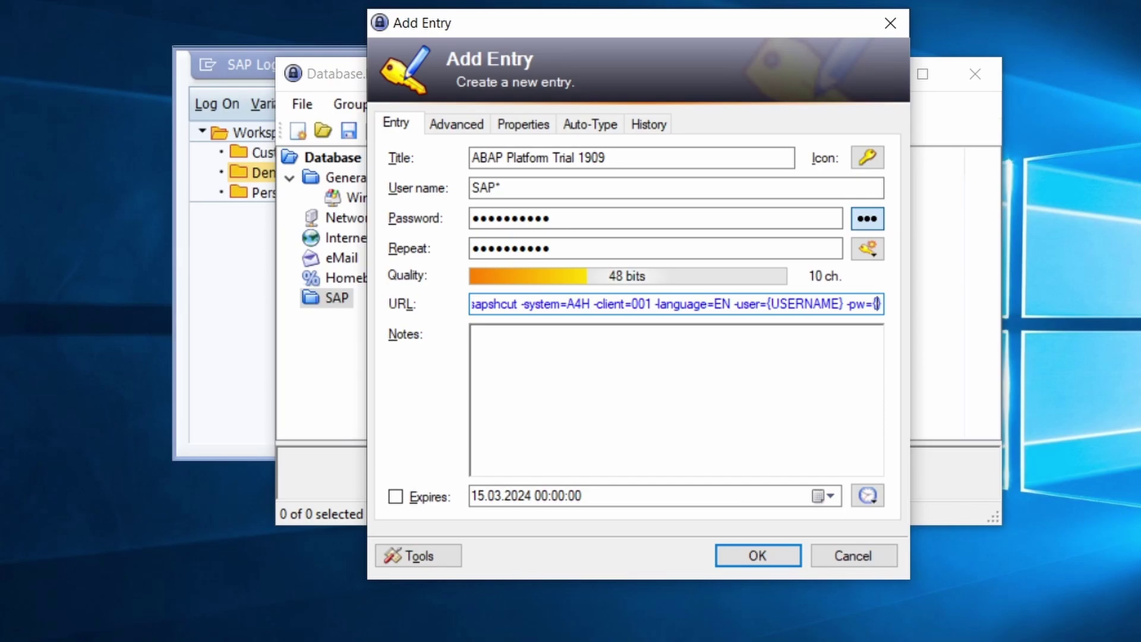
{"action": "type", "text": "PASSWORD"}
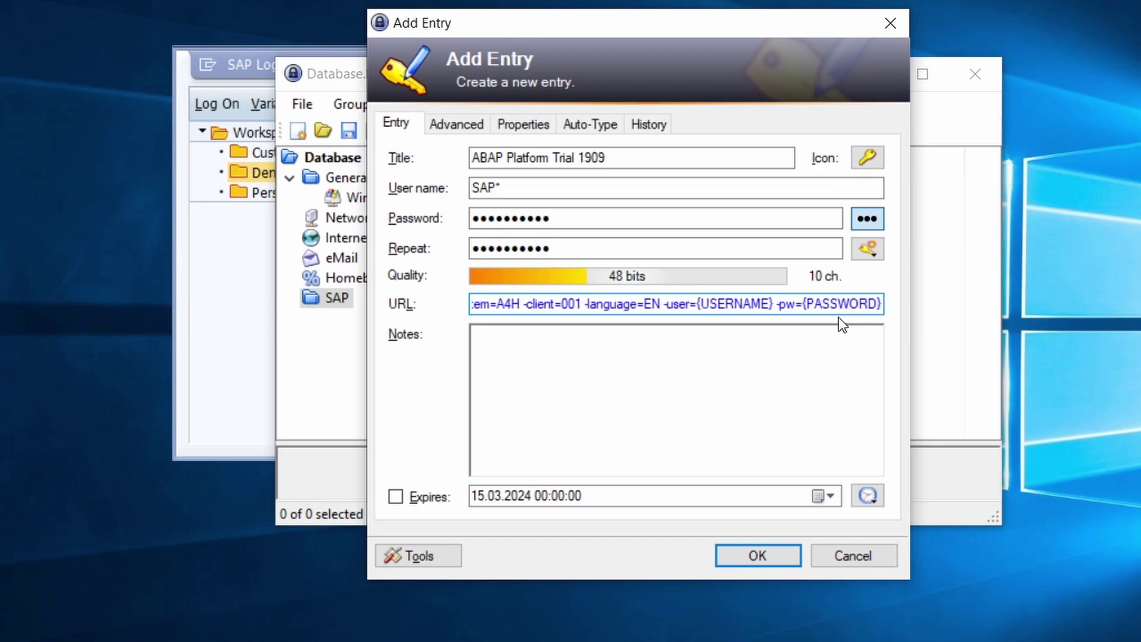
- Check the URL and password, then save the ABAP Platform Trial 1909 entry
{"action": "left_click_drag", "start_coordinate": [525, 306], "coordinate": [298, 299]}
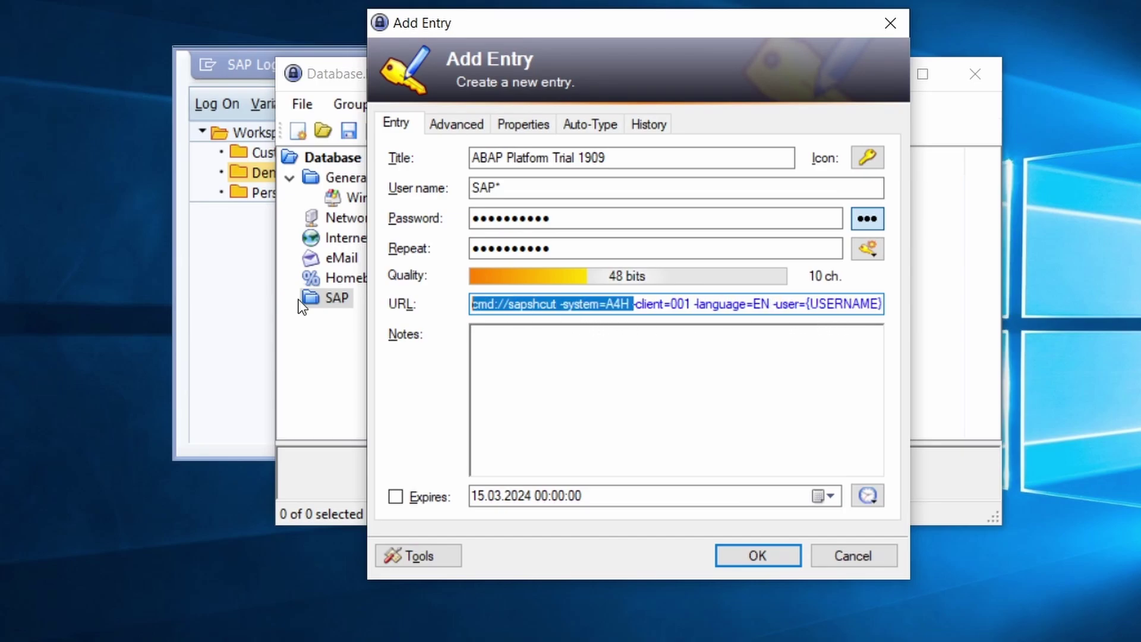
{"action": "left_click", "coordinate": [551, 303]}
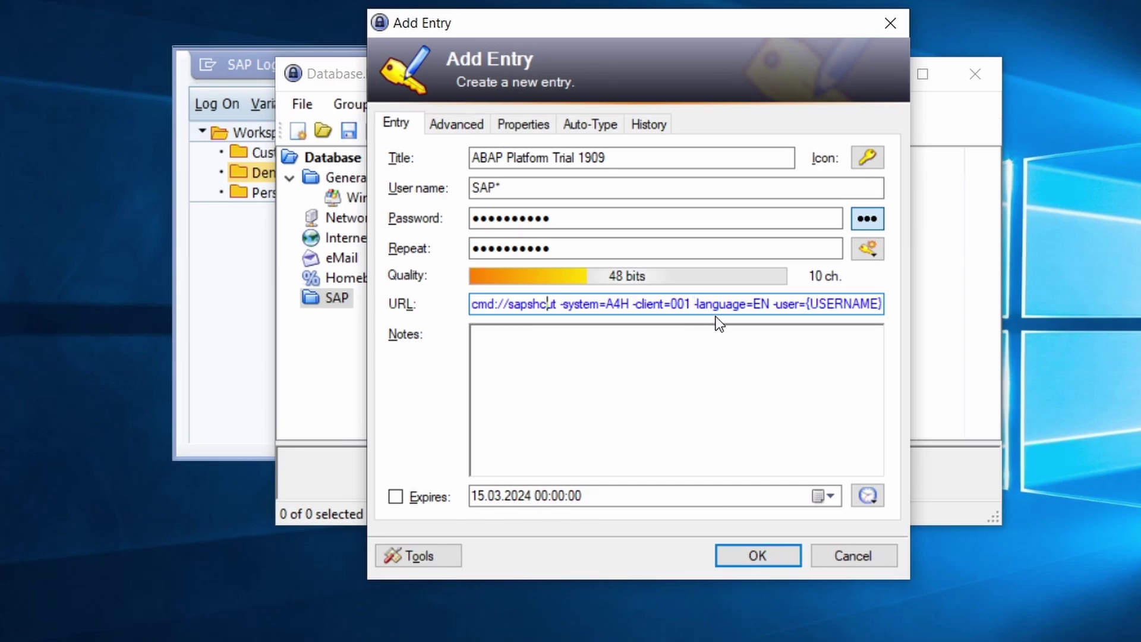
{"action": "left_click_drag", "start_coordinate": [842, 305], "coordinate": [890, 305]}
{"action": "left_click", "coordinate": [840, 306]}
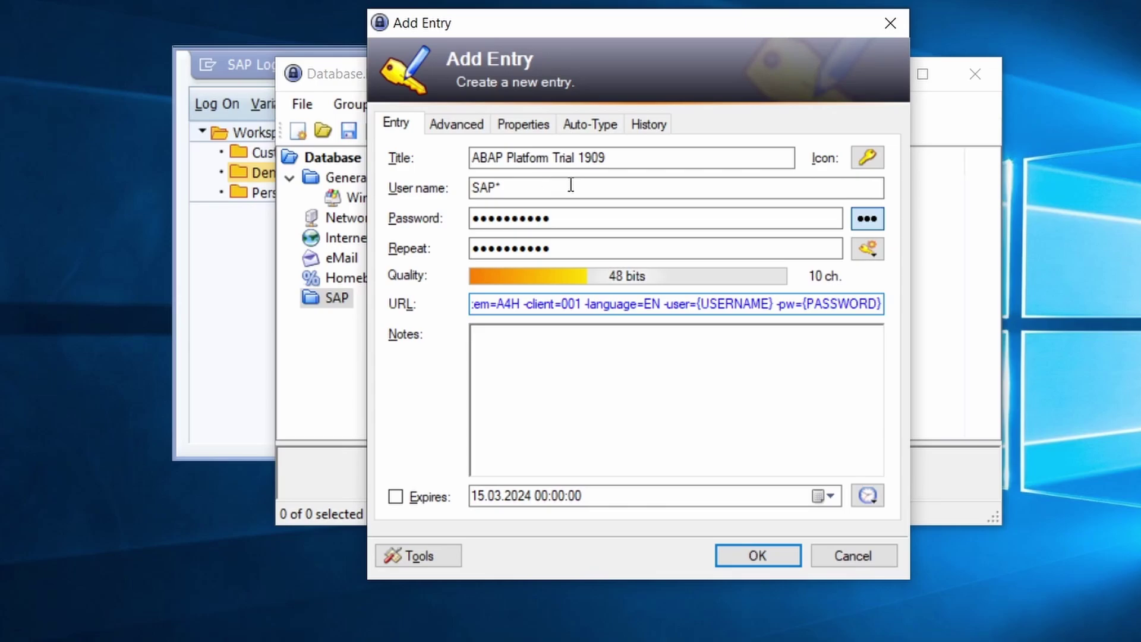
{"action": "left_click", "coordinate": [867, 218]}
{"action": "left_click", "coordinate": [868, 219]}
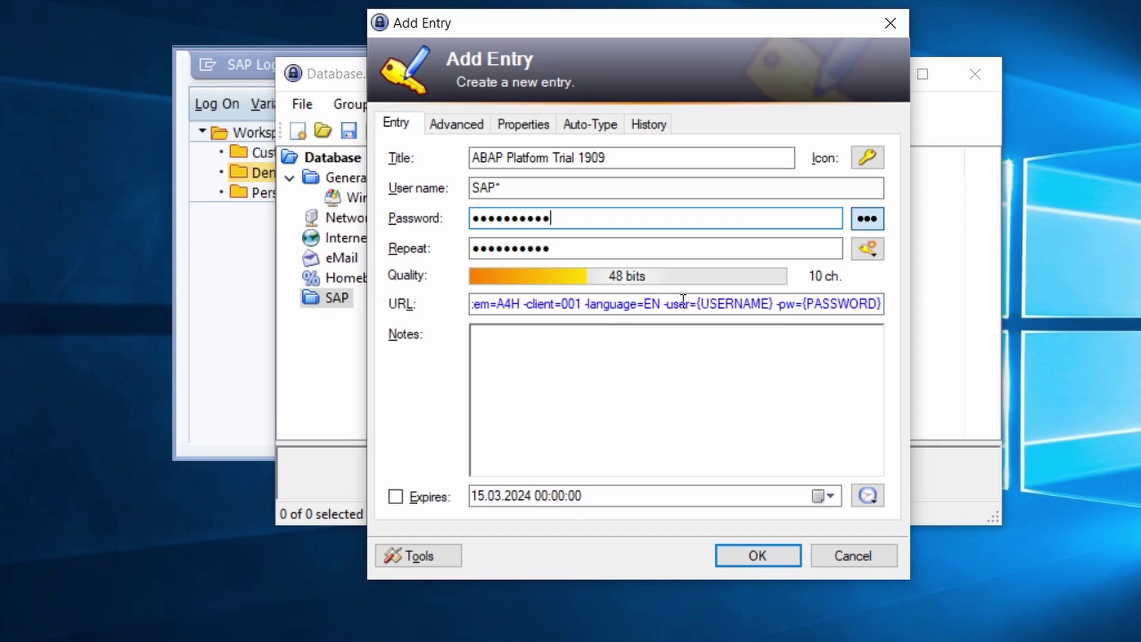
{"action": "left_click", "coordinate": [748, 555]}
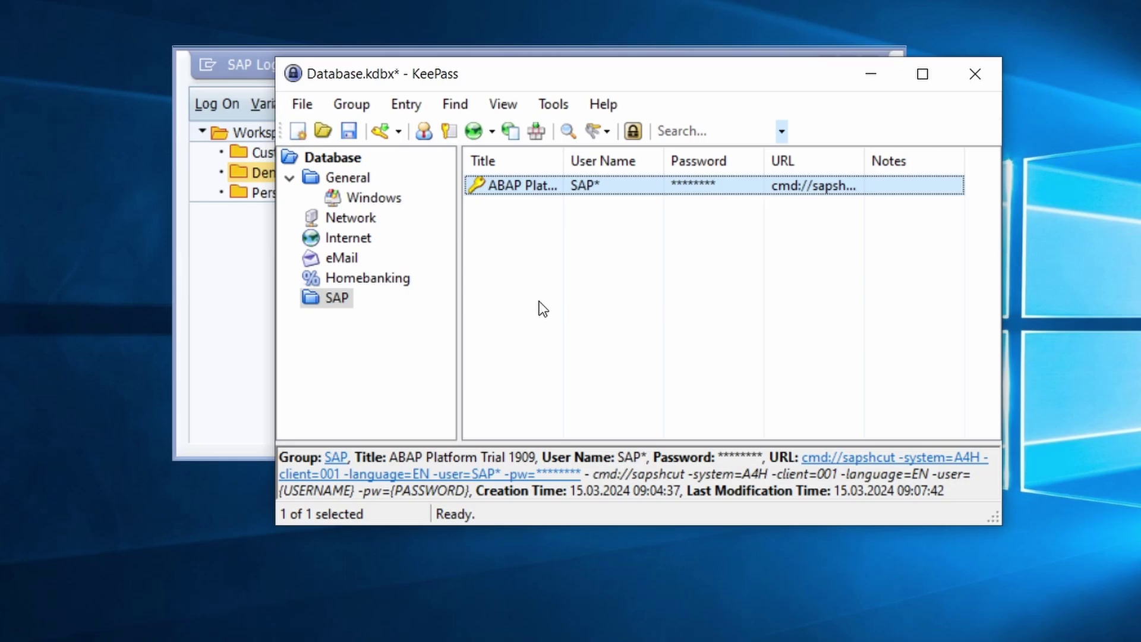
- Save the database and launch the ABAP entry's sapshcut URL to log into SAP
{"action": "key", "text": "ctrl+s"}
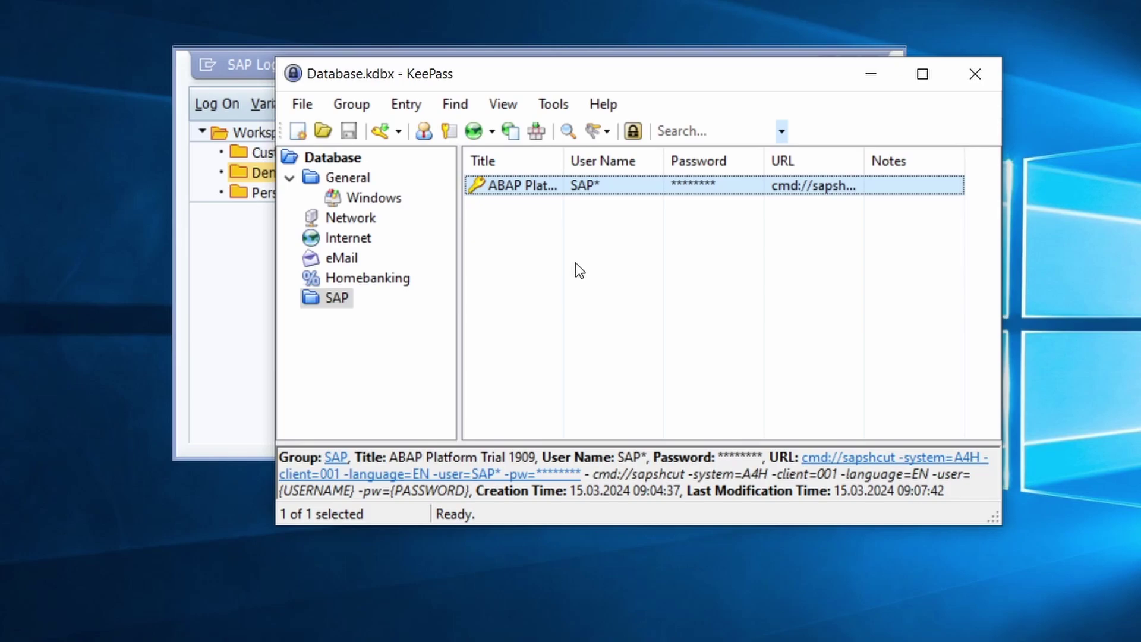
{"action": "right_click", "coordinate": [509, 185]}
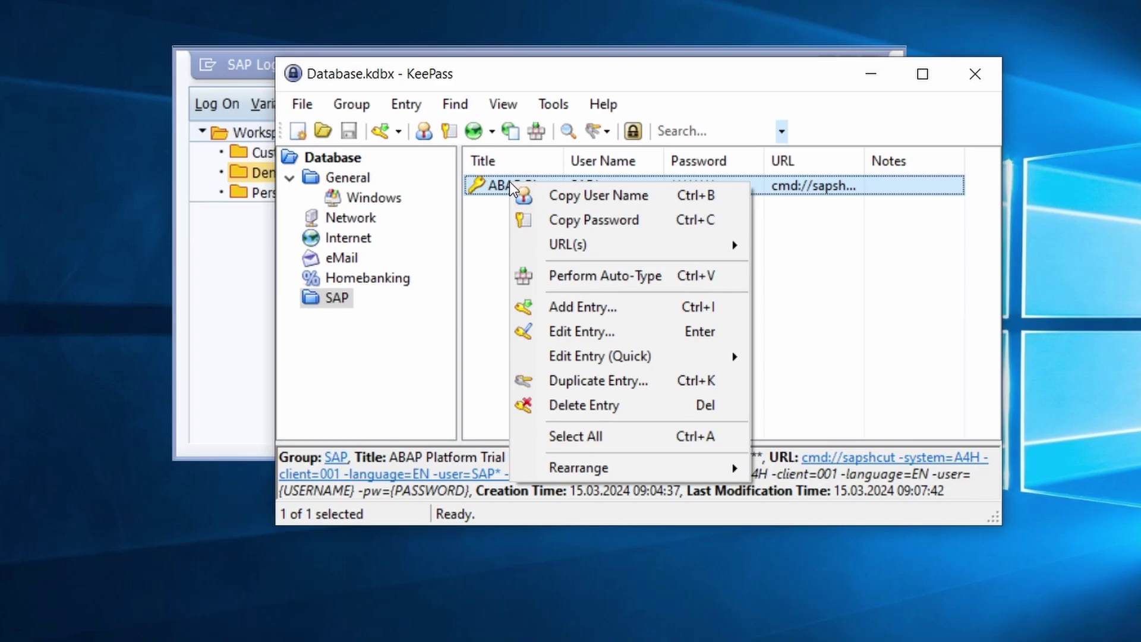
{"action": "mouse_move", "coordinate": [664, 244]}
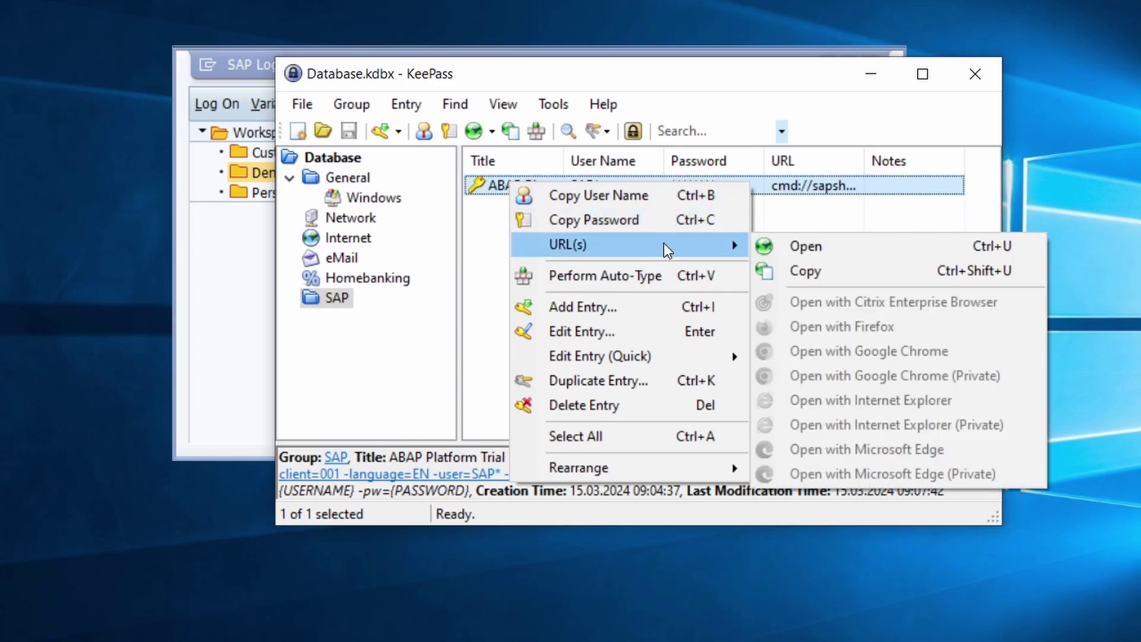
{"action": "left_click", "coordinate": [882, 245]}
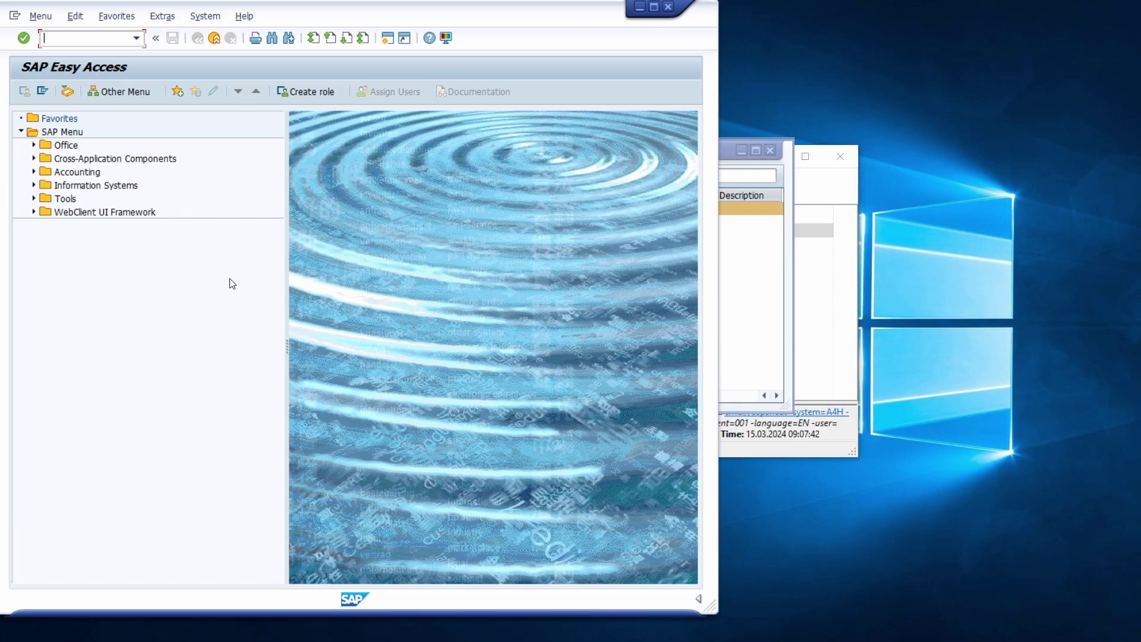
- End the SAP session with /nex and return to KeePass
{"action": "type", "text": "/nex"}
{"action": "key", "text": "Return"}
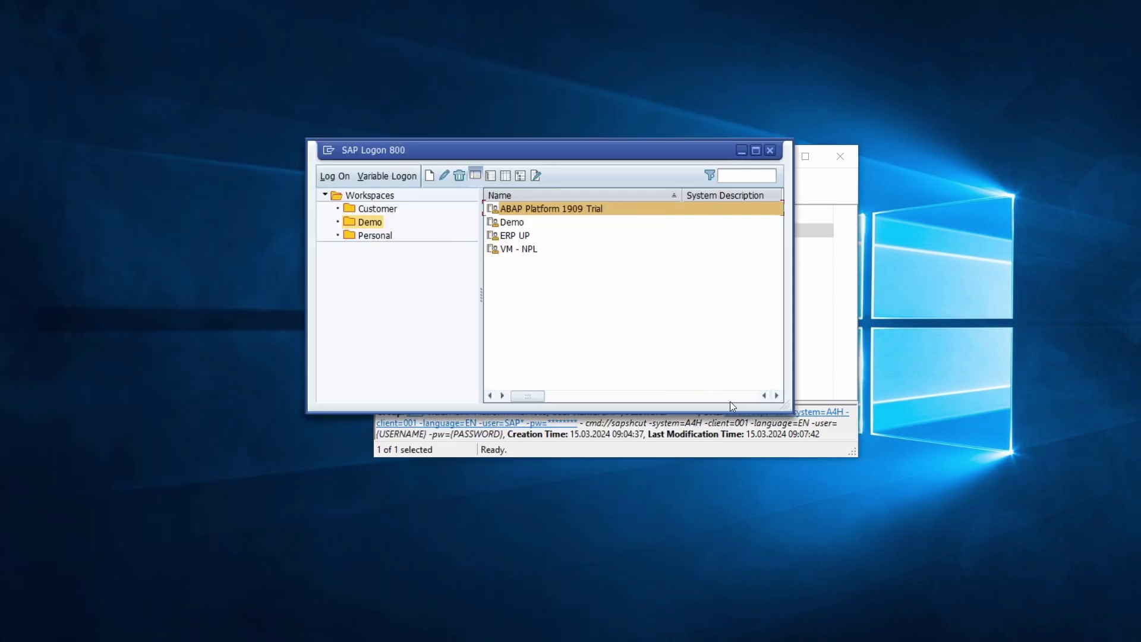
{"action": "left_click", "coordinate": [834, 196]}
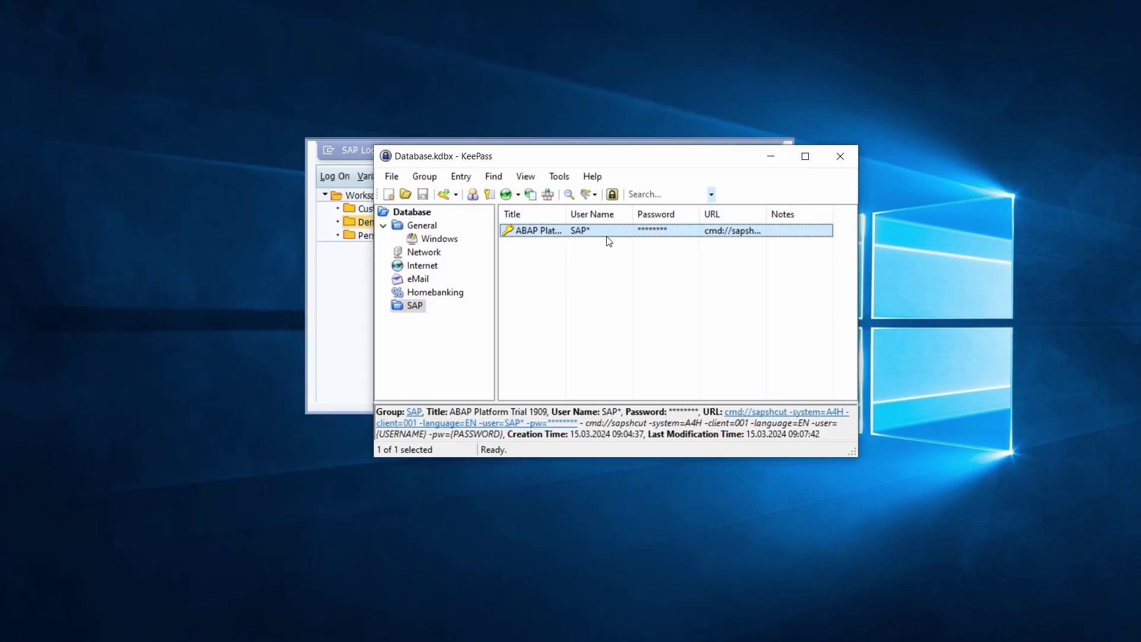
- Launch the ABAP Platform Trial 1909 entry's URL again, then open the entry in Edit Entry
{"action": "right_click", "coordinate": [553, 233]}
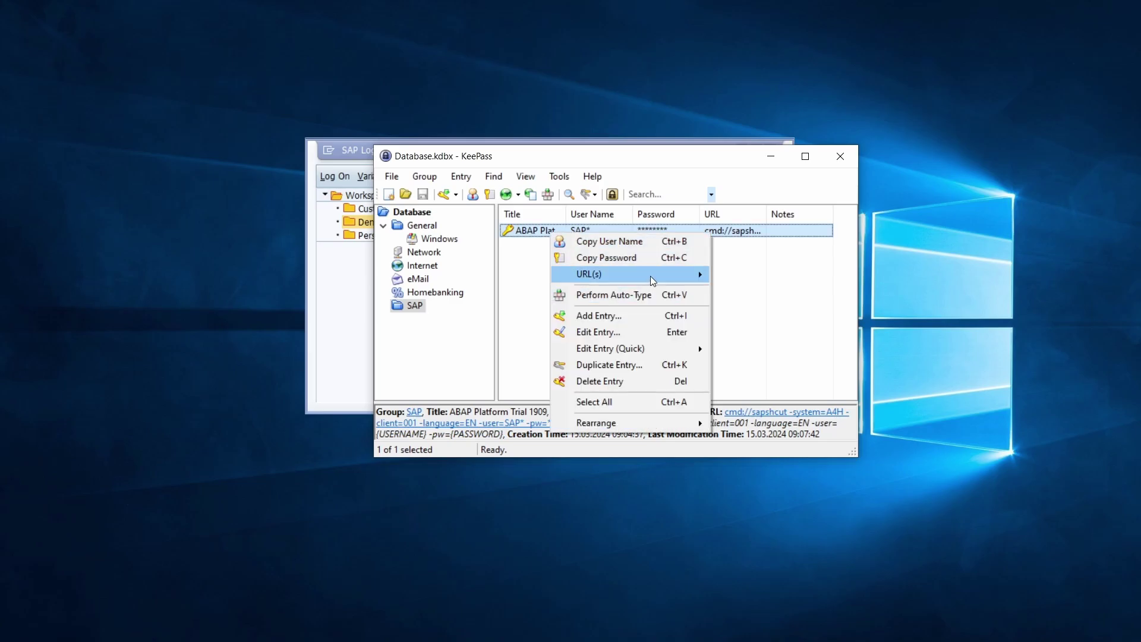
{"action": "mouse_move", "coordinate": [651, 276]}
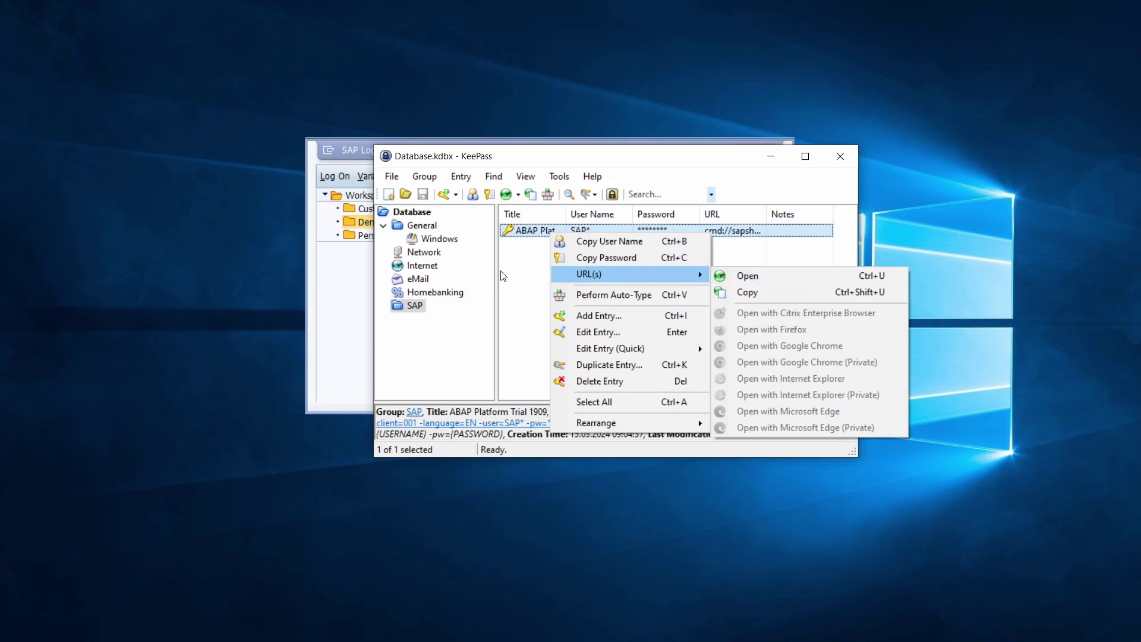
{"action": "left_click", "coordinate": [819, 275]}
{"action": "double_click", "coordinate": [535, 232]}
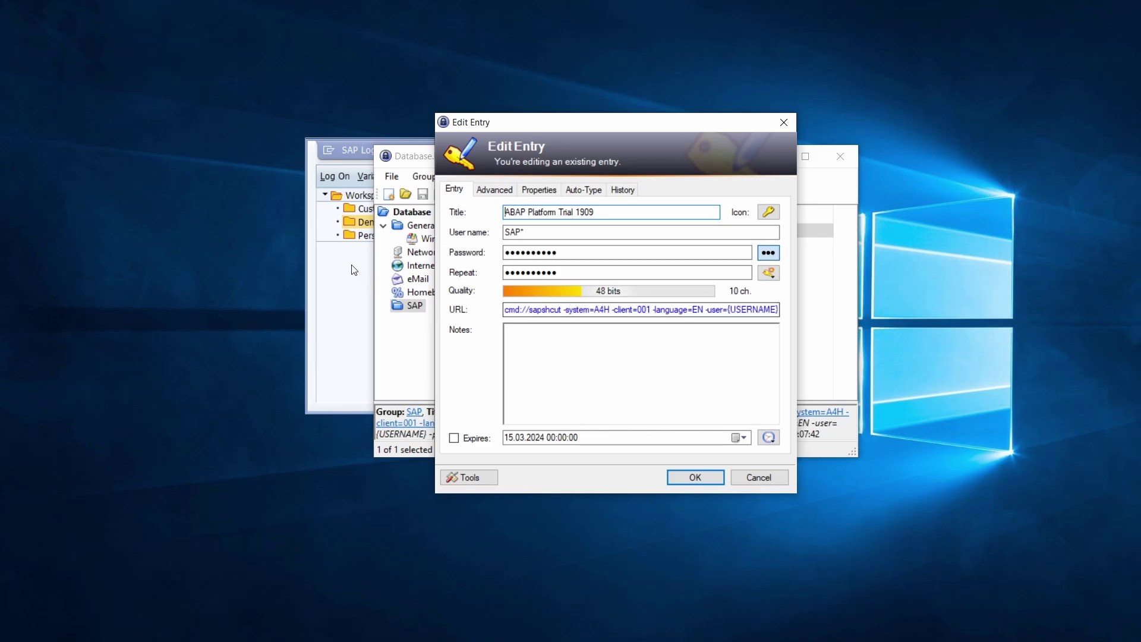
- In SAP Logon, start and close the ABAP Platform 1909 Trial logon, then open its Properties
{"action": "left_click", "coordinate": [355, 151]}
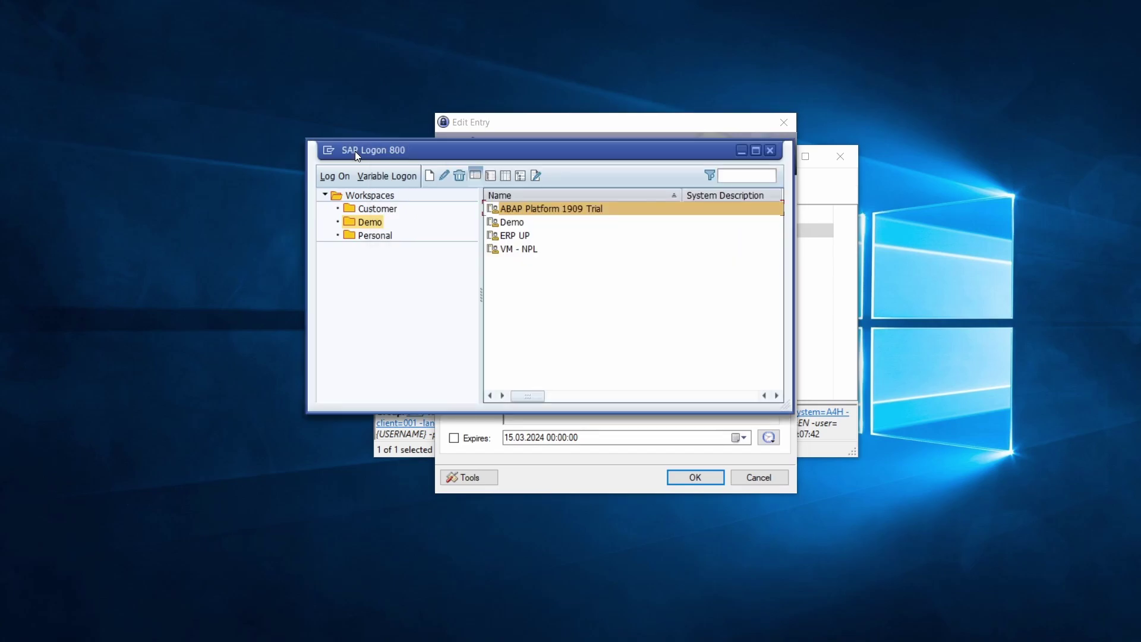
{"action": "double_click", "coordinate": [563, 208]}
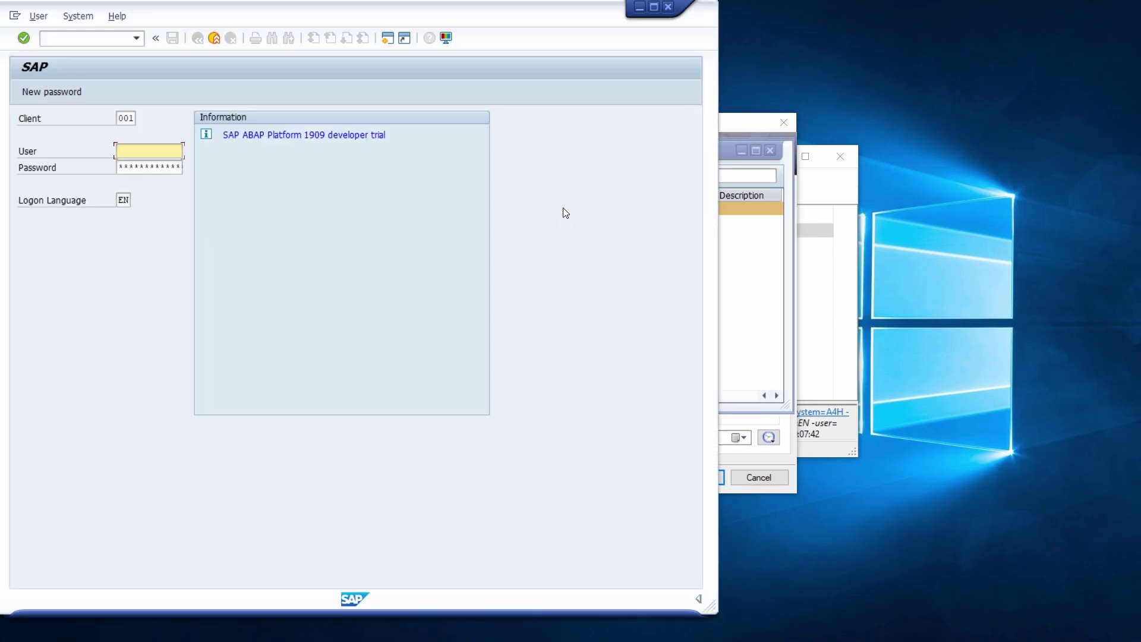
{"action": "double_click", "coordinate": [125, 118]}
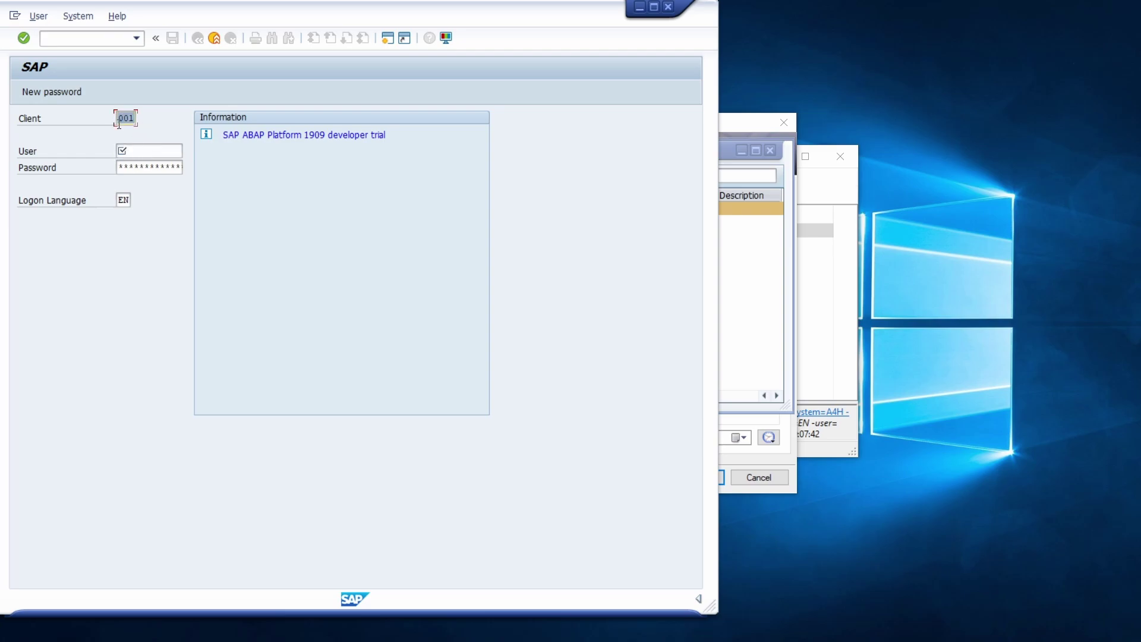
{"action": "left_click", "coordinate": [669, 8]}
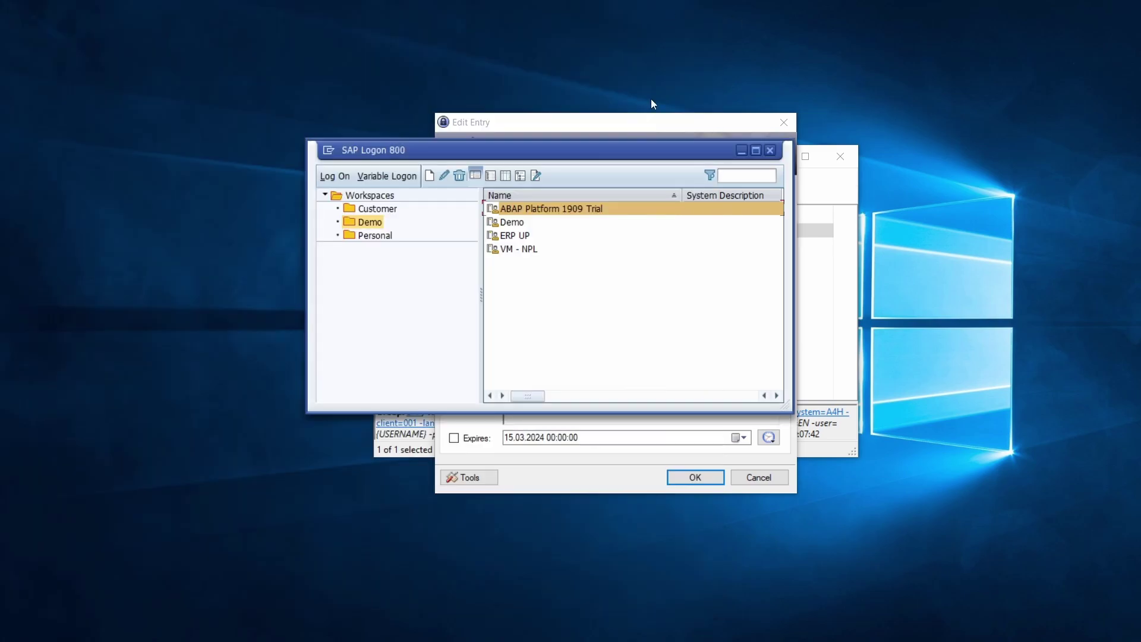
{"action": "right_click", "coordinate": [563, 207]}
{"action": "left_click", "coordinate": [609, 304]}
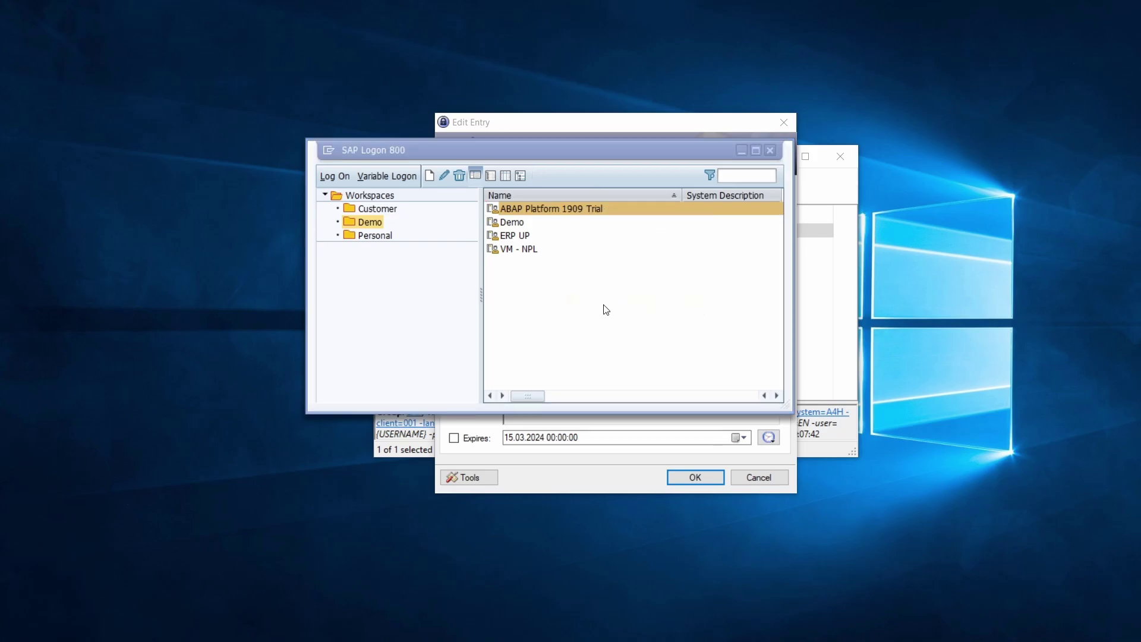
- Check System ID A4H, then close the connection properties and KeePass's Edit Entry unchanged
{"action": "double_click", "coordinate": [514, 292]}
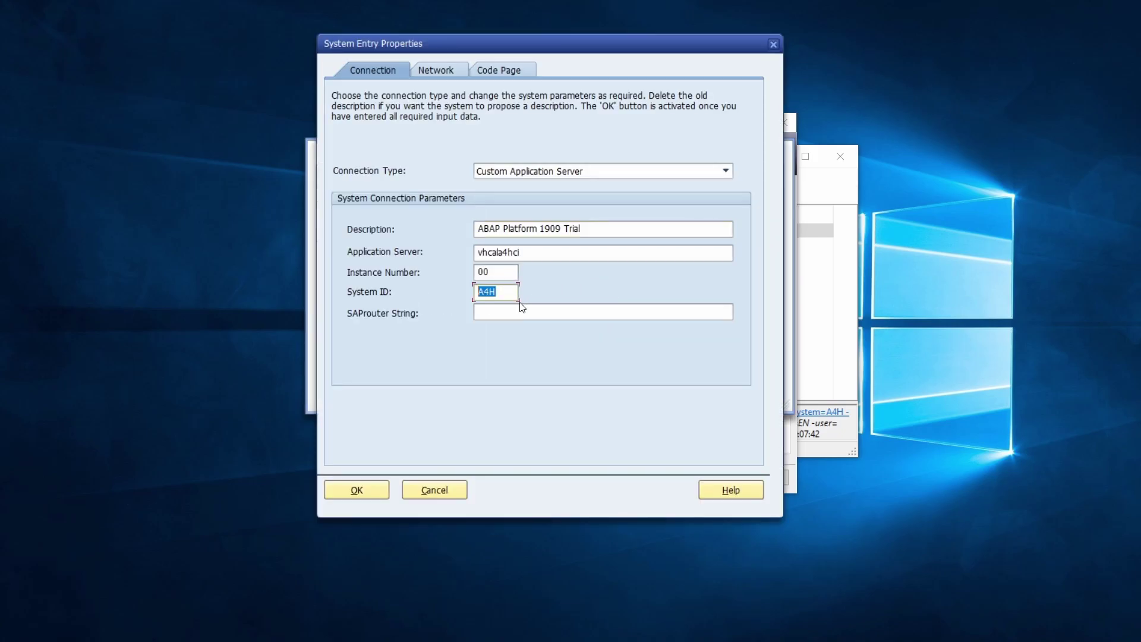
{"action": "left_click", "coordinate": [510, 291]}
{"action": "left_click", "coordinate": [774, 44]}
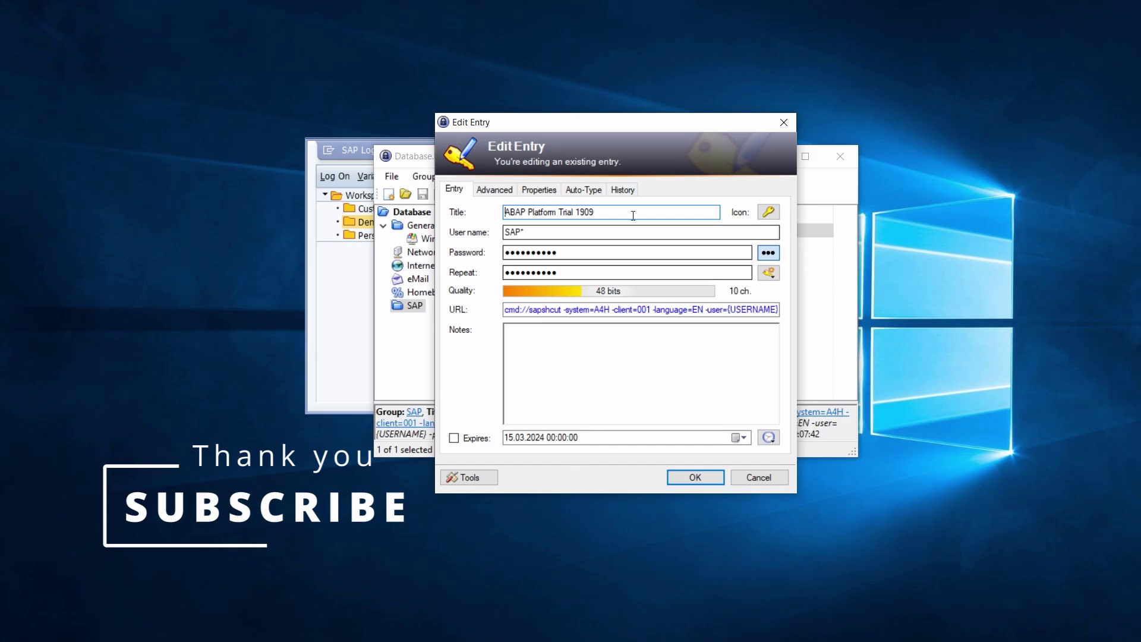
{"action": "left_click", "coordinate": [785, 122]}
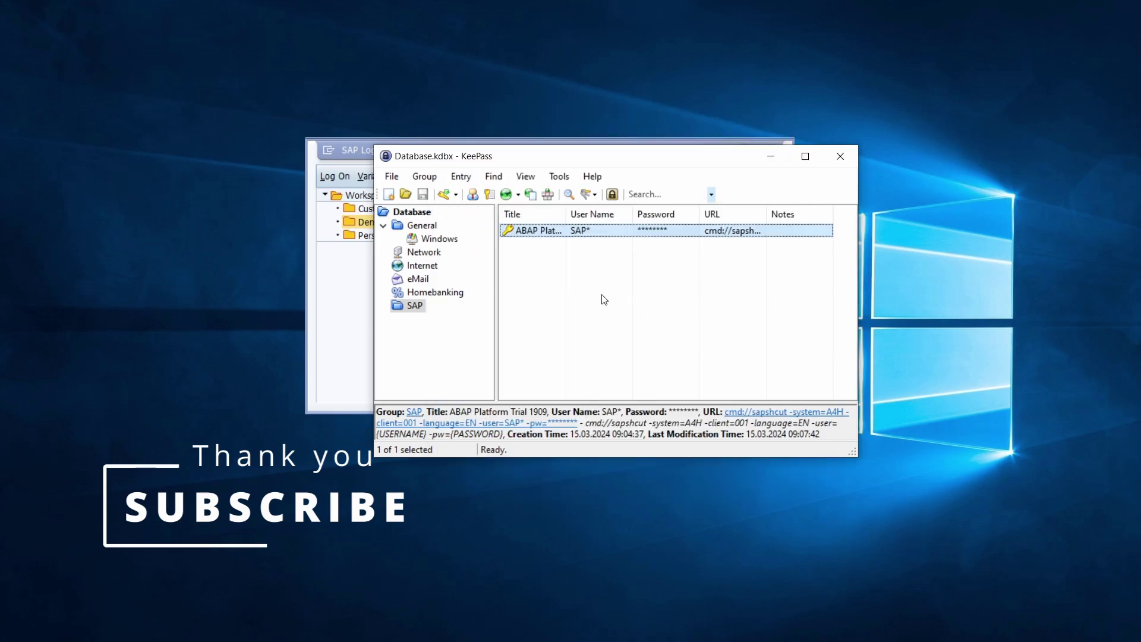